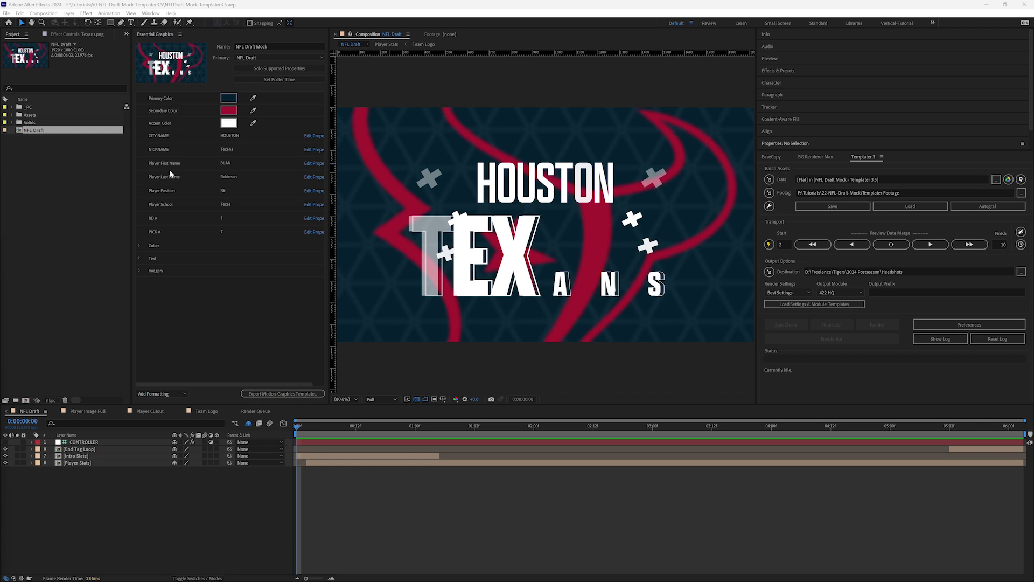
# - Preview the animation and scrub to the player card at 0:00:02:08
pyautogui.click(138, 246)
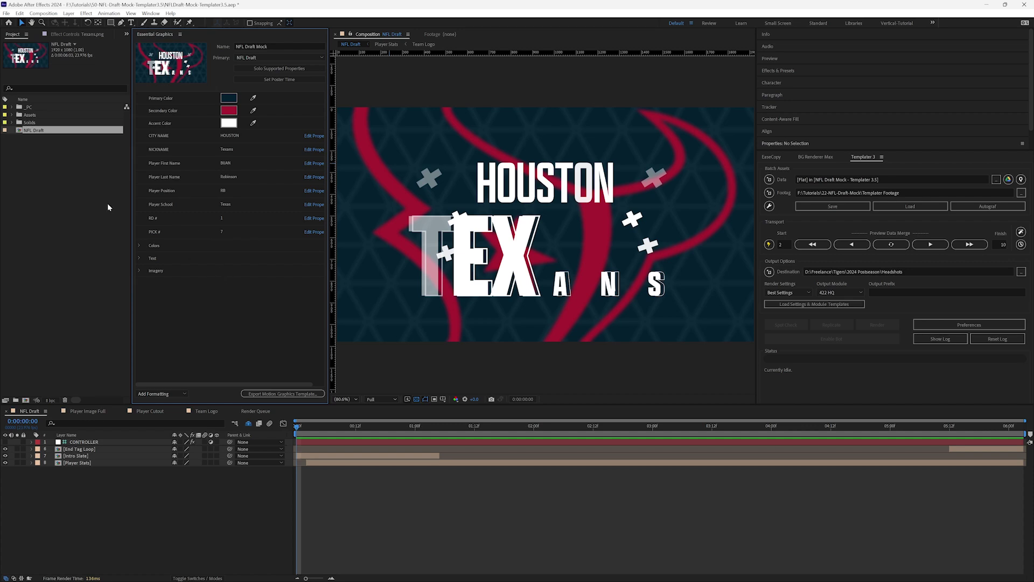
pyautogui.click(39, 164)
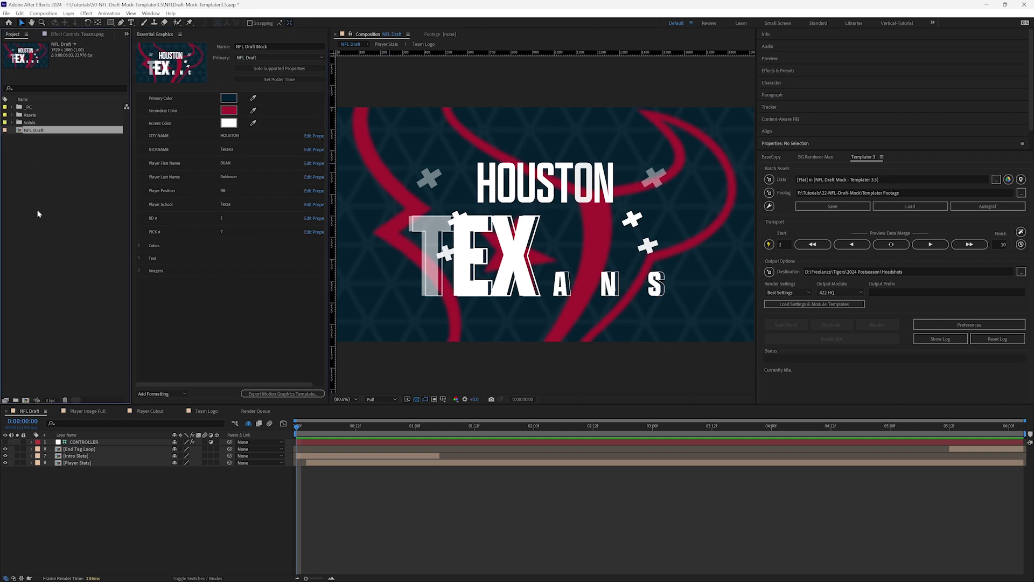
pyautogui.press('space')
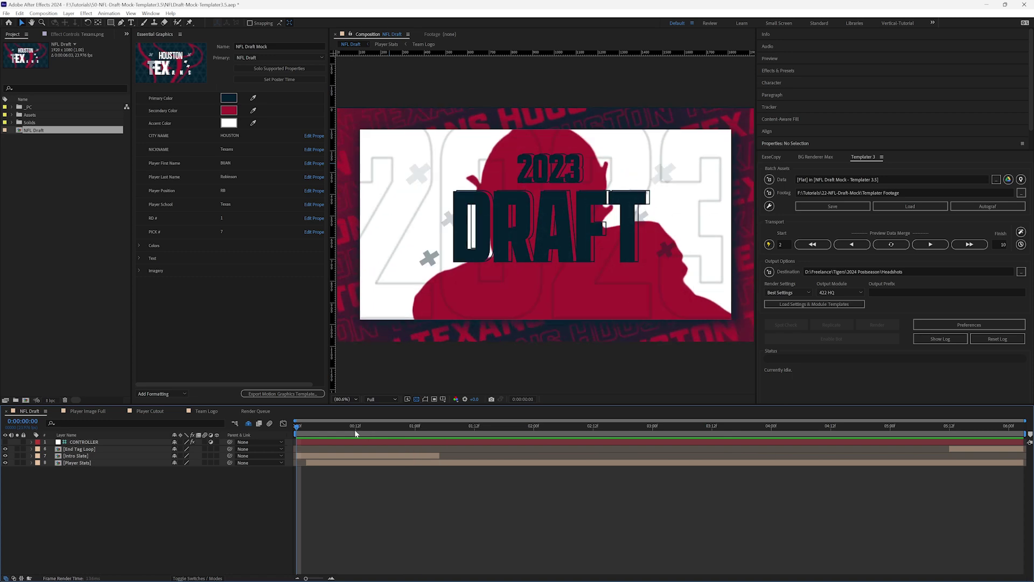
pyautogui.click(360, 427)
pyautogui.moveTo(373, 431)
pyautogui.mouseDown()
pyautogui.moveTo(477, 435)
pyautogui.moveTo(376, 432)
pyautogui.mouseUp()
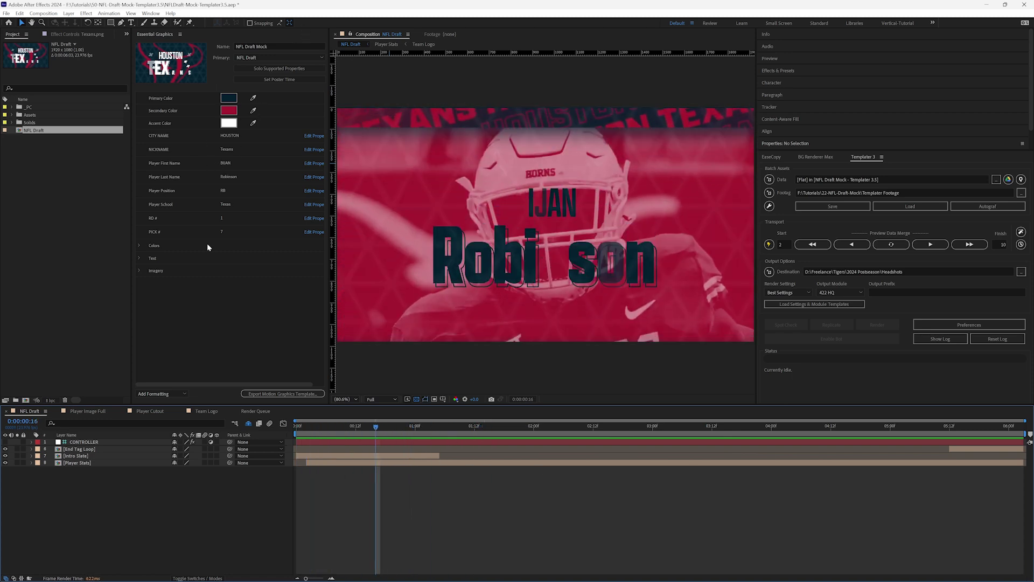
pyautogui.moveTo(388, 429); pyautogui.dragTo(573, 432)
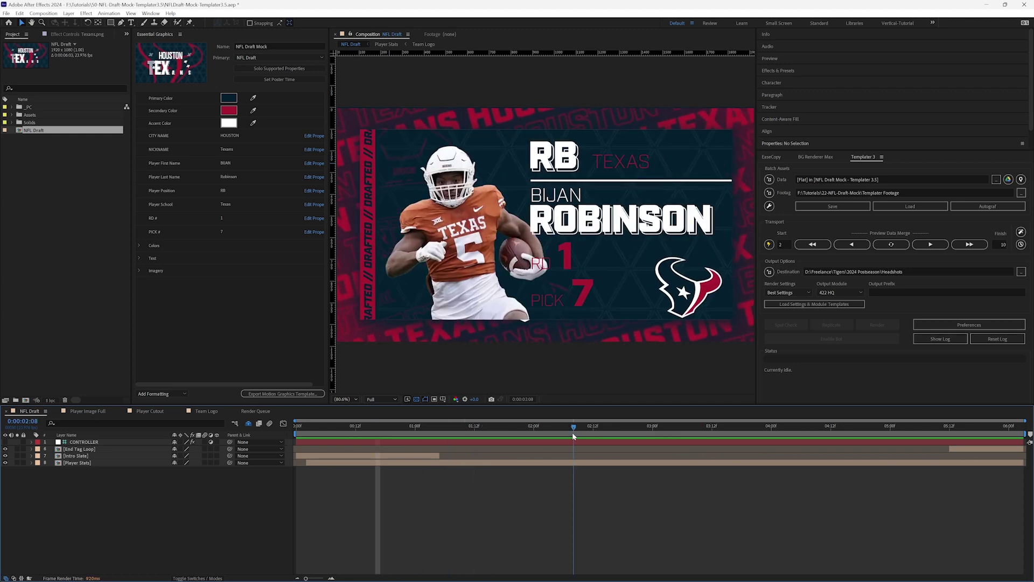
# - Trial-edit the Player First and Last Name fields, entering Smith-Njigba as the last name
pyautogui.click(230, 164)
pyautogui.press('BackSpace')
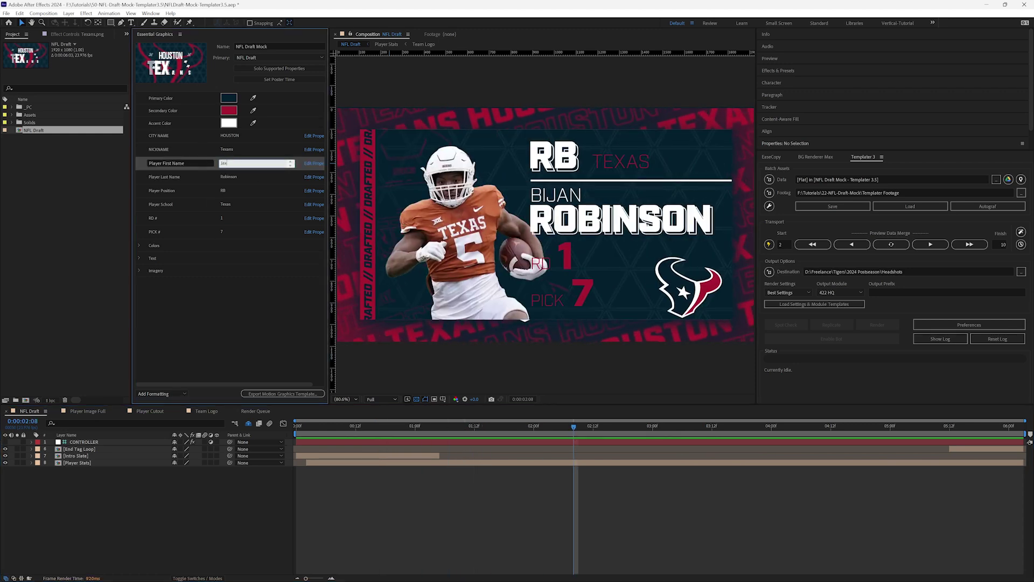
pyautogui.click(228, 177)
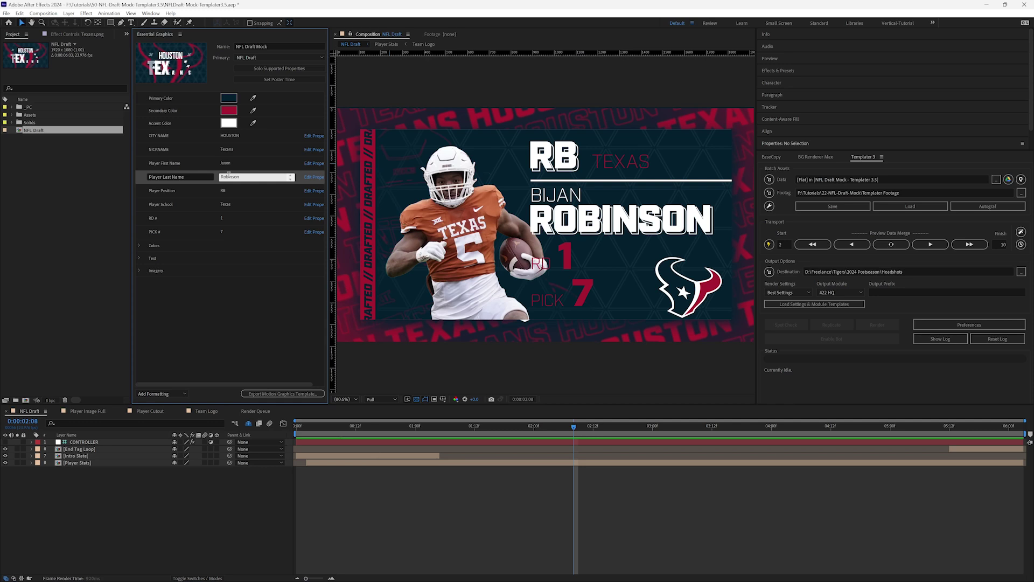
pyautogui.write('Smith-Njigba')
pyautogui.click(229, 304)
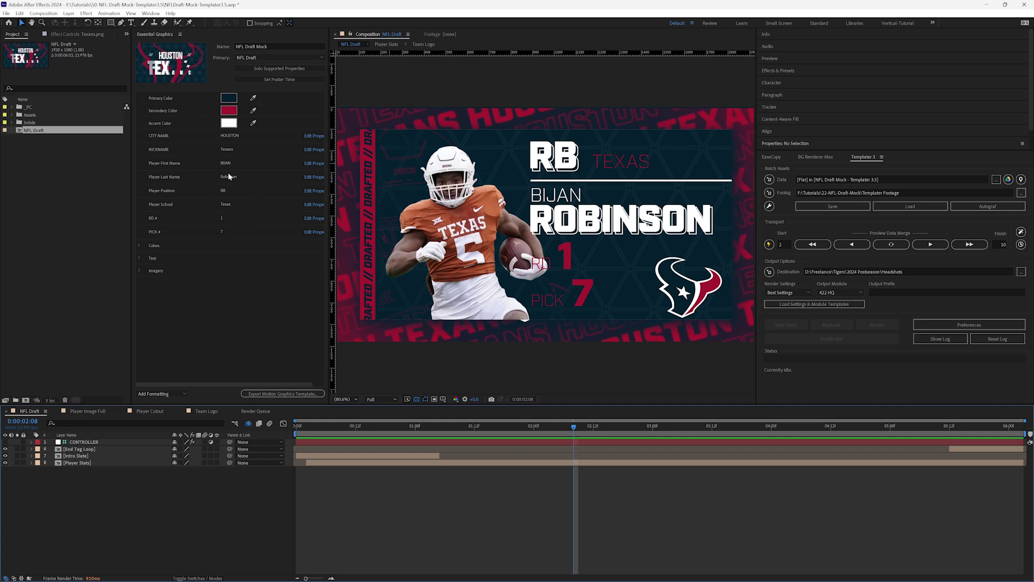
pyautogui.click(20, 134)
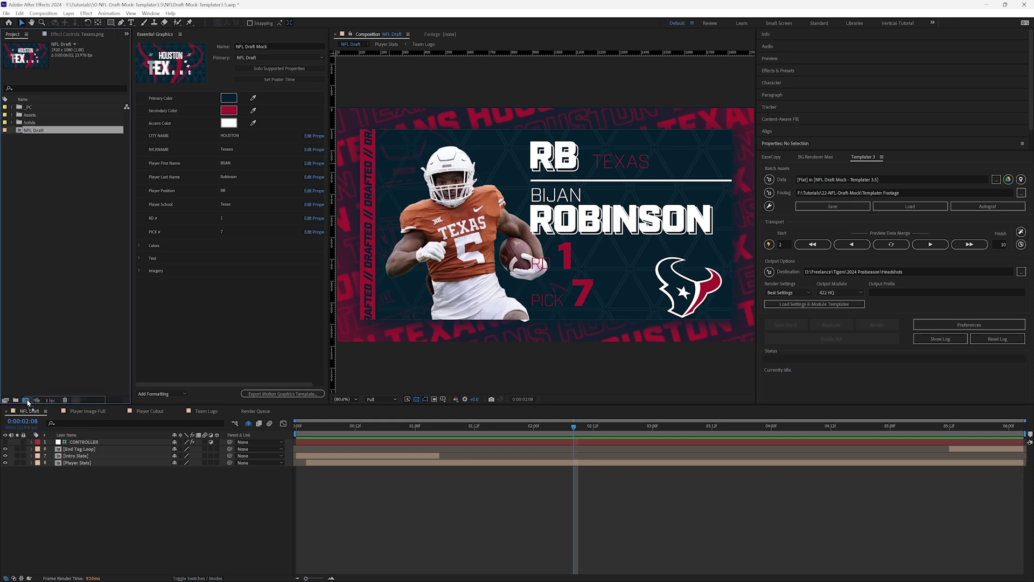
# - Nest the NFL Draft comp in a new composition renamed 'NFL Draft - Rigged'
pyautogui.click(25, 400)
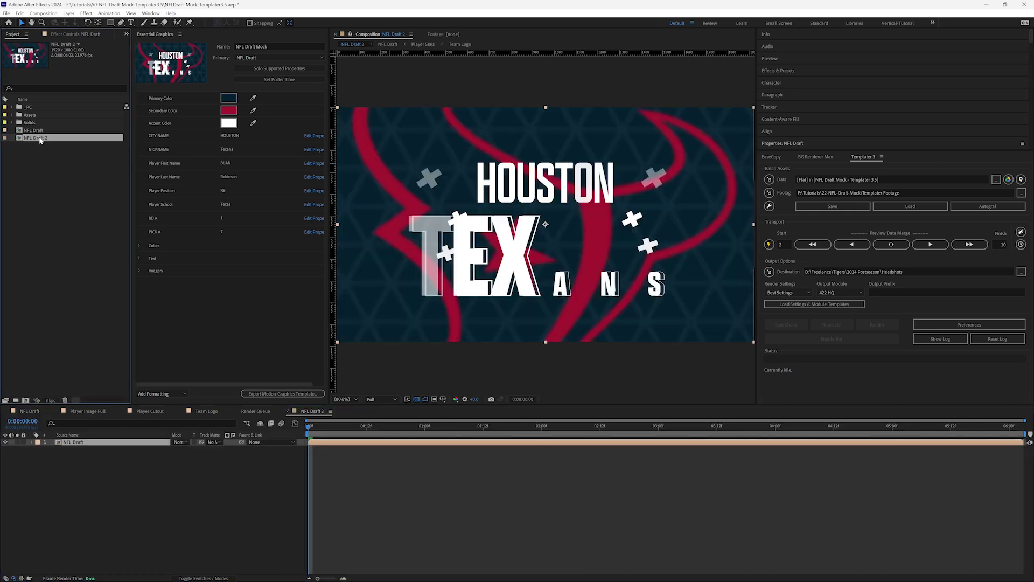
pyautogui.press('Return')
pyautogui.press('Right')
pyautogui.press('BackSpace')
pyautogui.press('BackSpace')
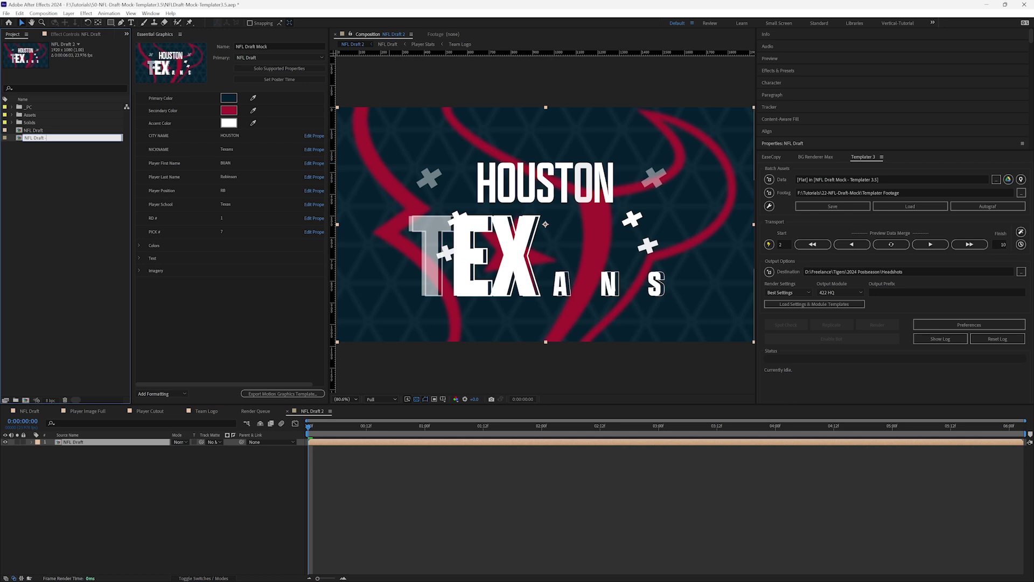
pyautogui.write('- Rigged')
pyautogui.press('Return')
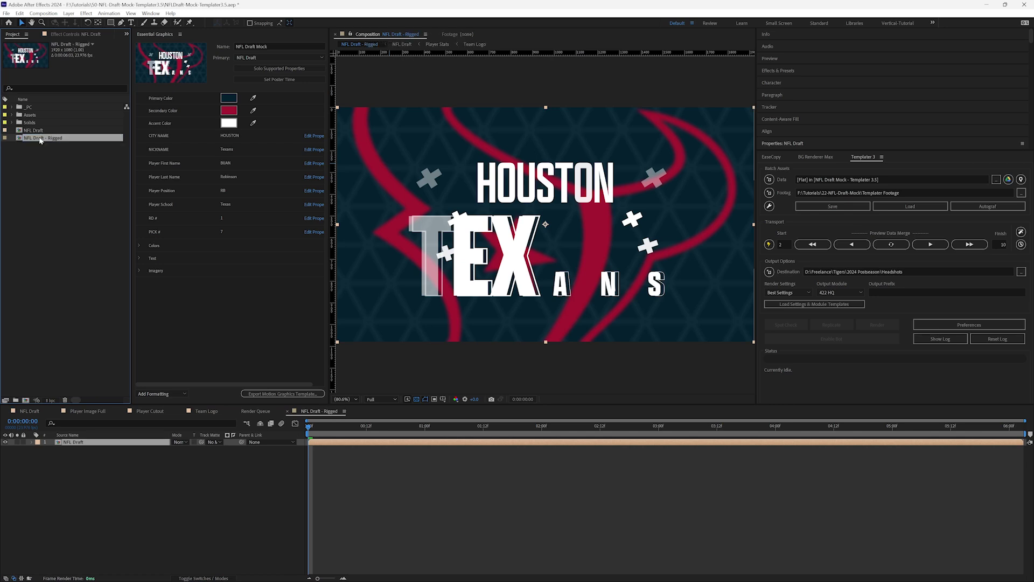
pyautogui.click(99, 210)
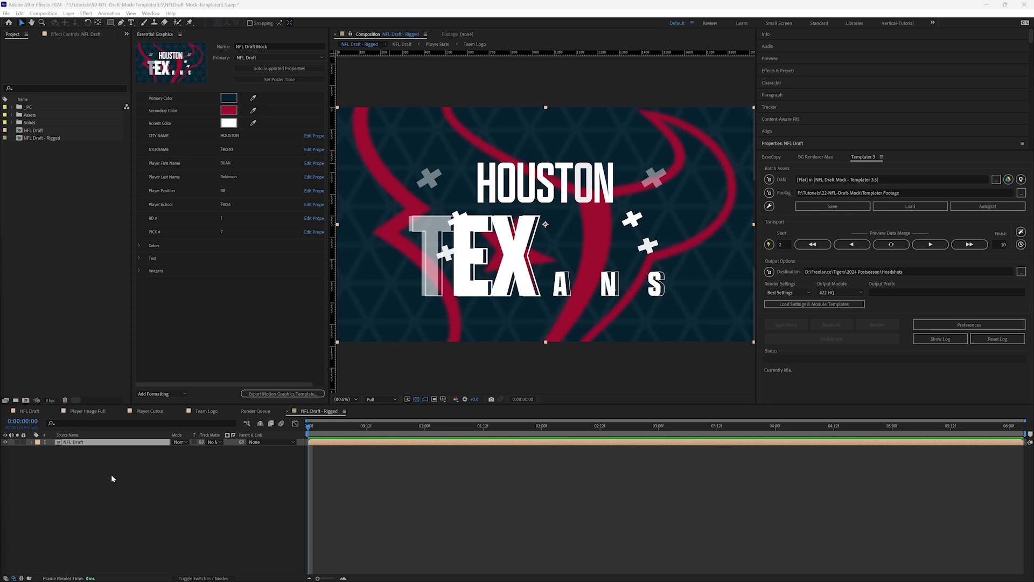
# - Inspect the nested layer's Essential Properties, keeping NFL Draft as the primary composition
pyautogui.click(36, 442)
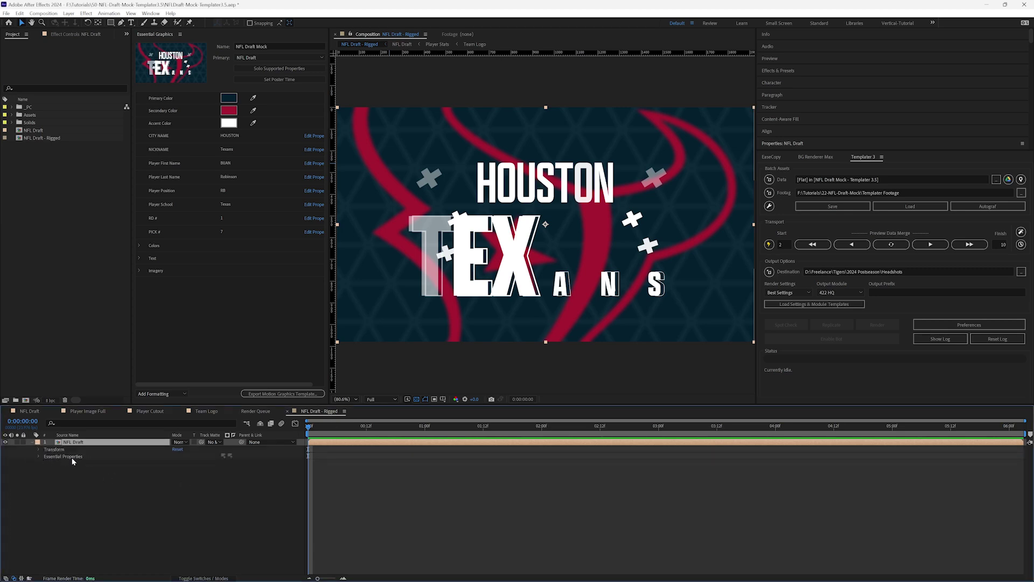
pyautogui.click(39, 456)
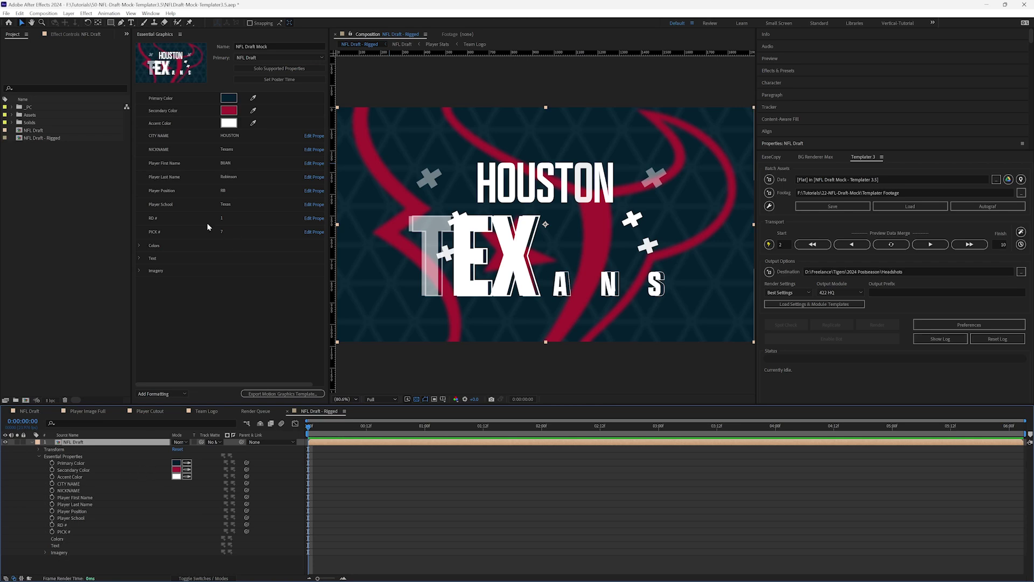
pyautogui.click(252, 58)
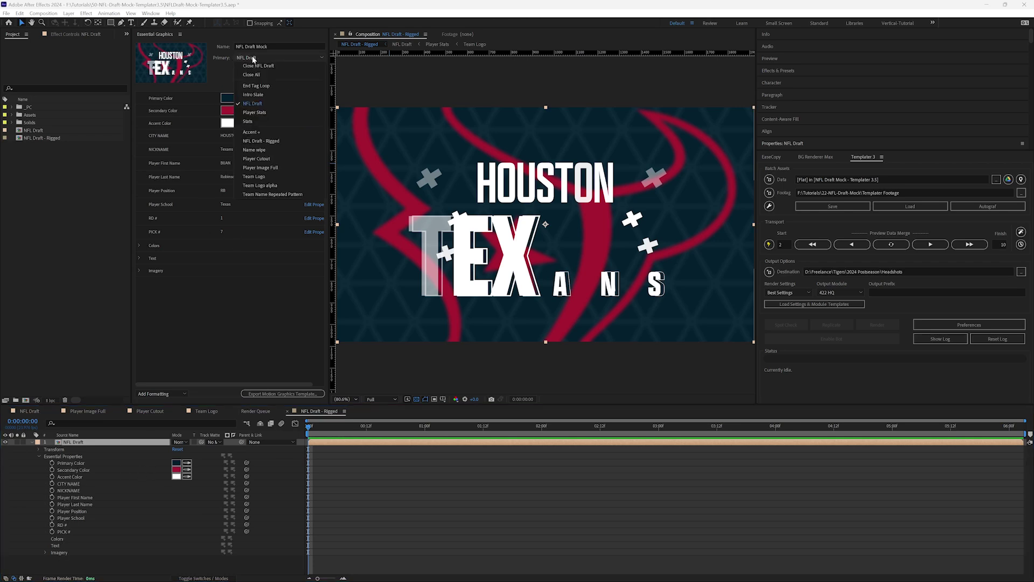
pyautogui.click(225, 59)
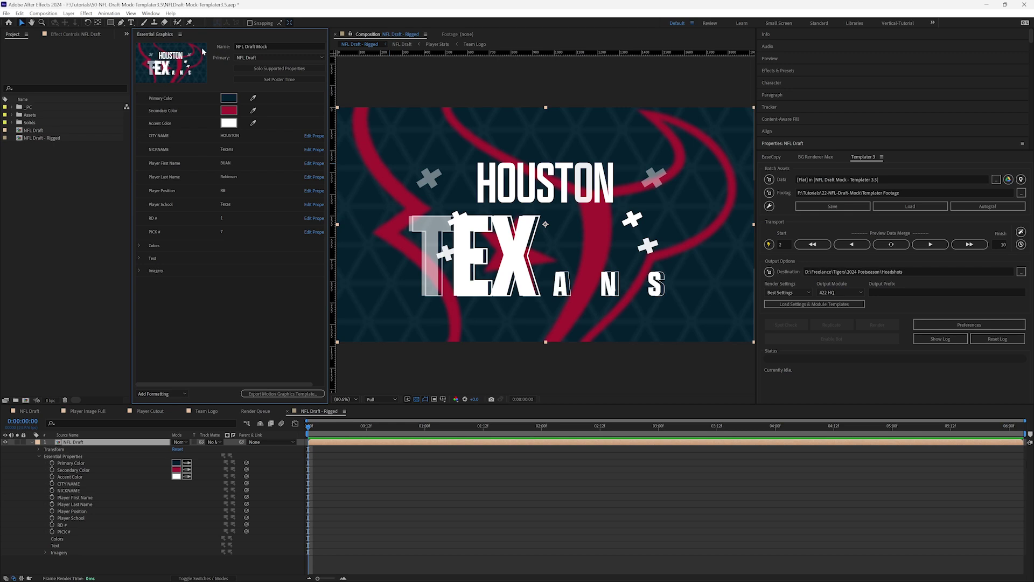
pyautogui.click(39, 456)
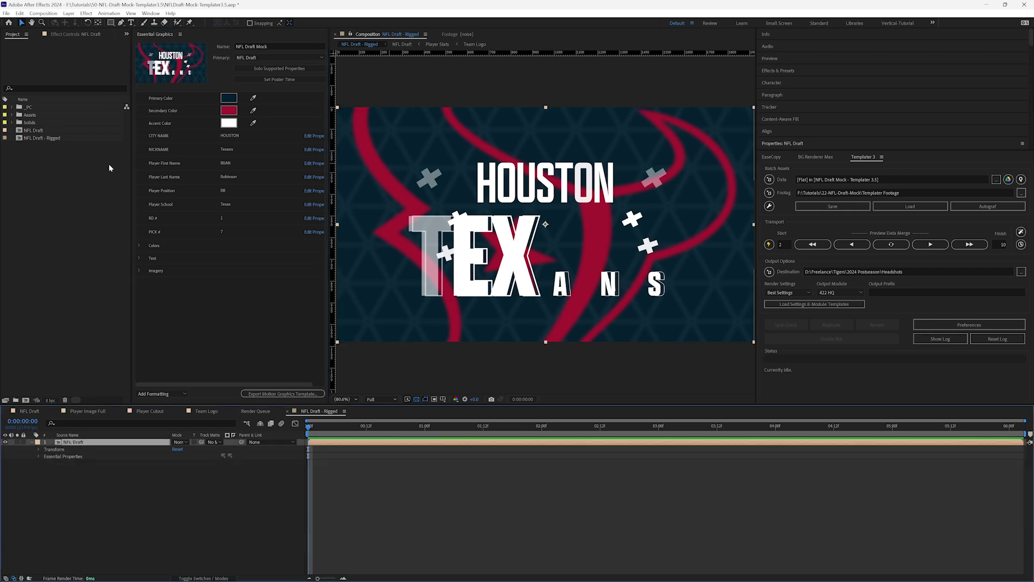
# - Add Dataclay's Templater Settings effect to the nested NFL Draft layer, then check the Google Sheet
pyautogui.click(86, 14)
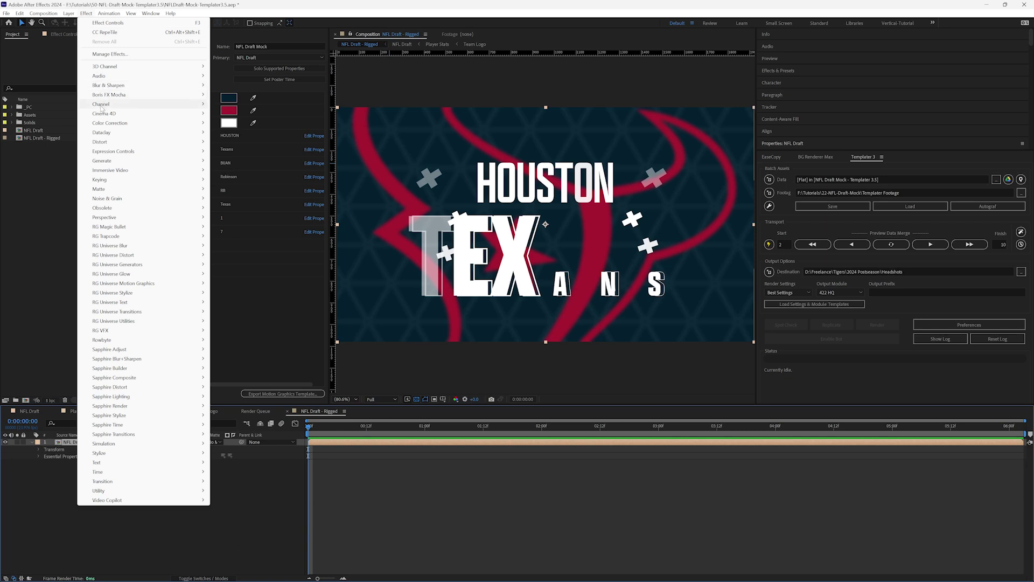
pyautogui.click(239, 132)
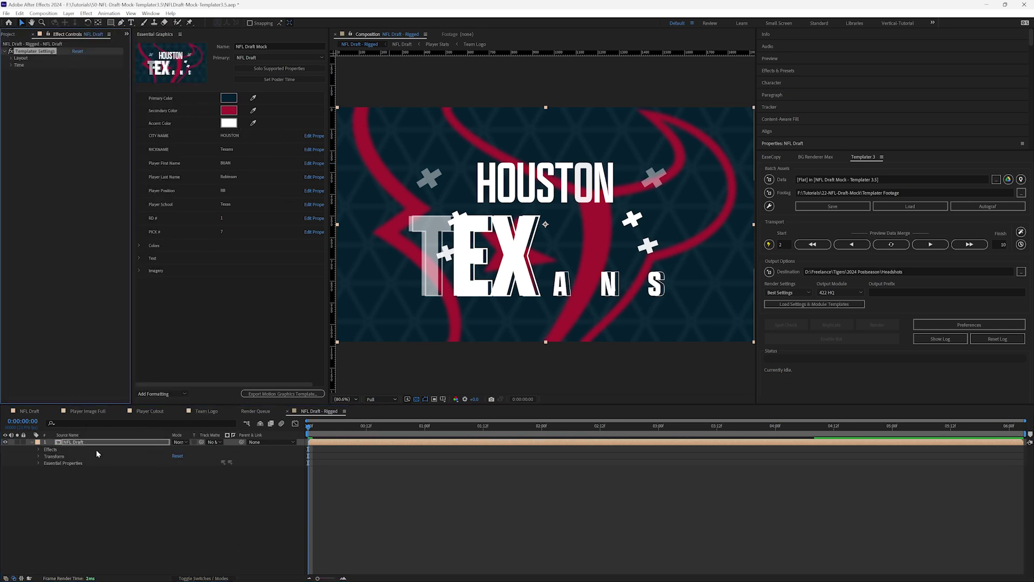
pyautogui.click(66, 445)
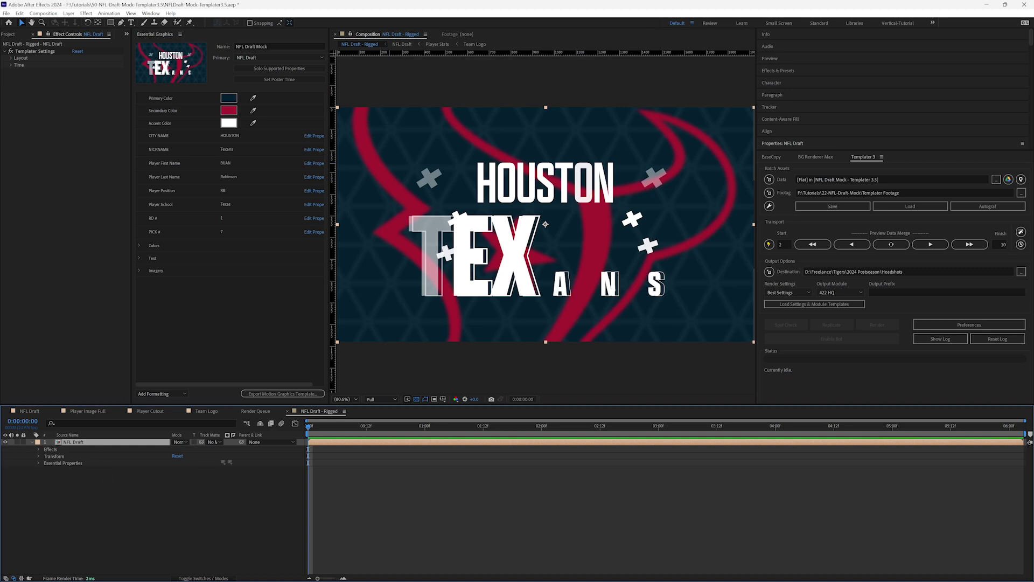
pyautogui.hotkey('alt', 'Tab')
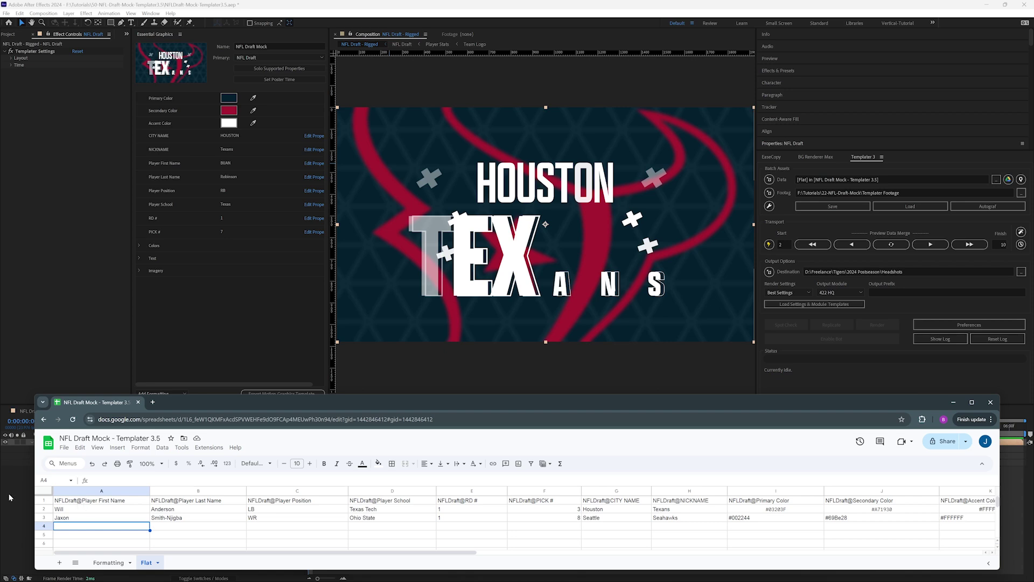
# - Rename the nested NFL Draft layer to NFLDraft, with layer names shown
pyautogui.hotkey('alt', 'Tab')
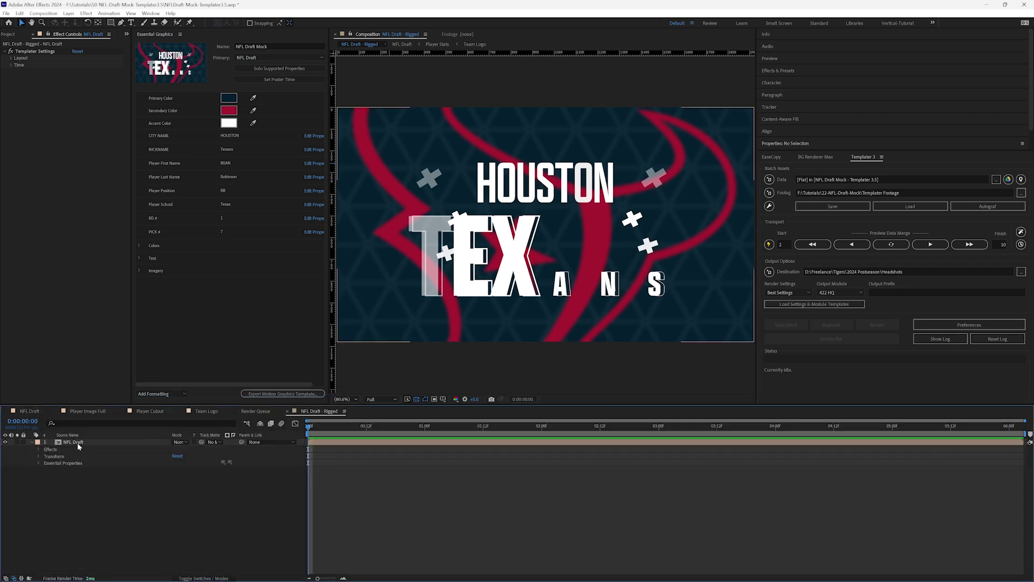
pyautogui.click(76, 442)
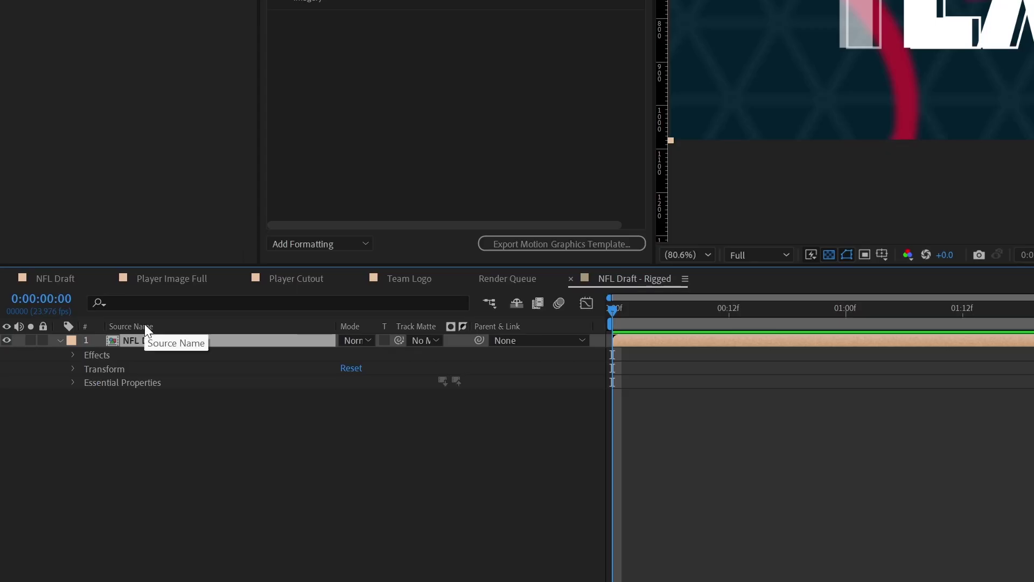
pyautogui.click(148, 326)
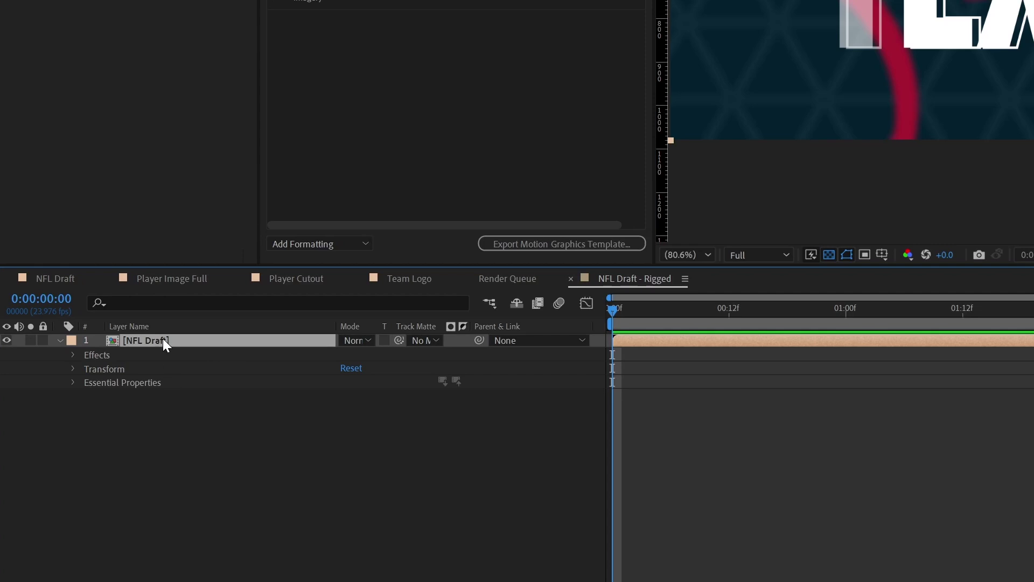
pyautogui.press('Return')
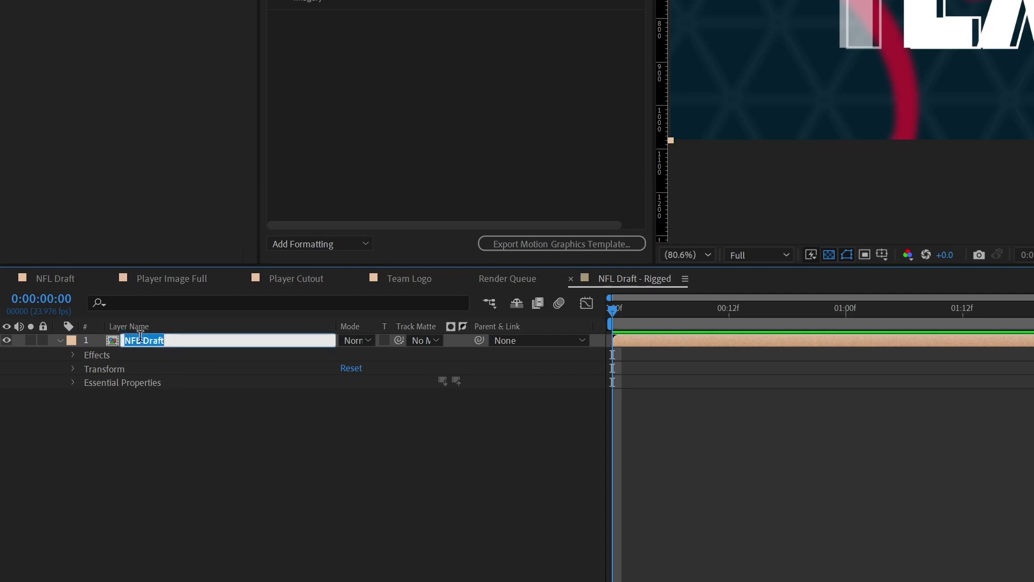
pyautogui.click(144, 340)
pyautogui.press('BackSpace')
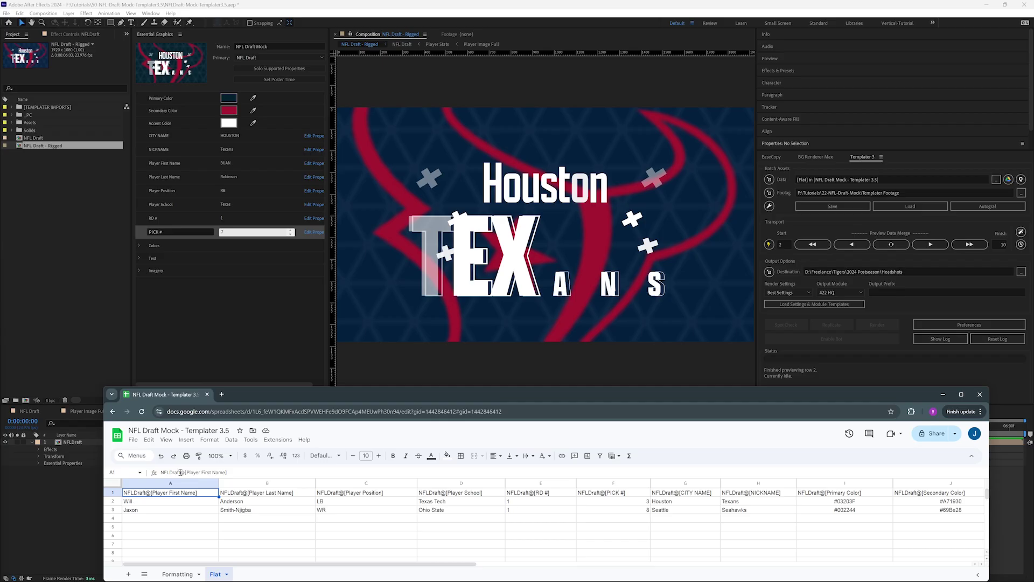
# - Compare the layer name with cell A1's NFLDraft@[Player First Name] header and expand Essential Properties
pyautogui.moveTo(181, 472); pyautogui.dragTo(155, 474)
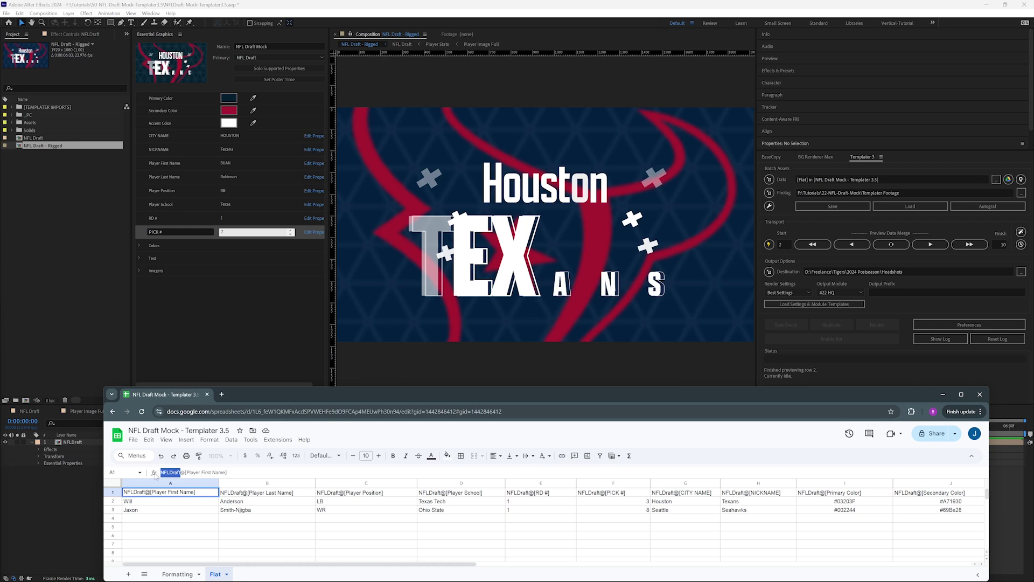
pyautogui.click(76, 441)
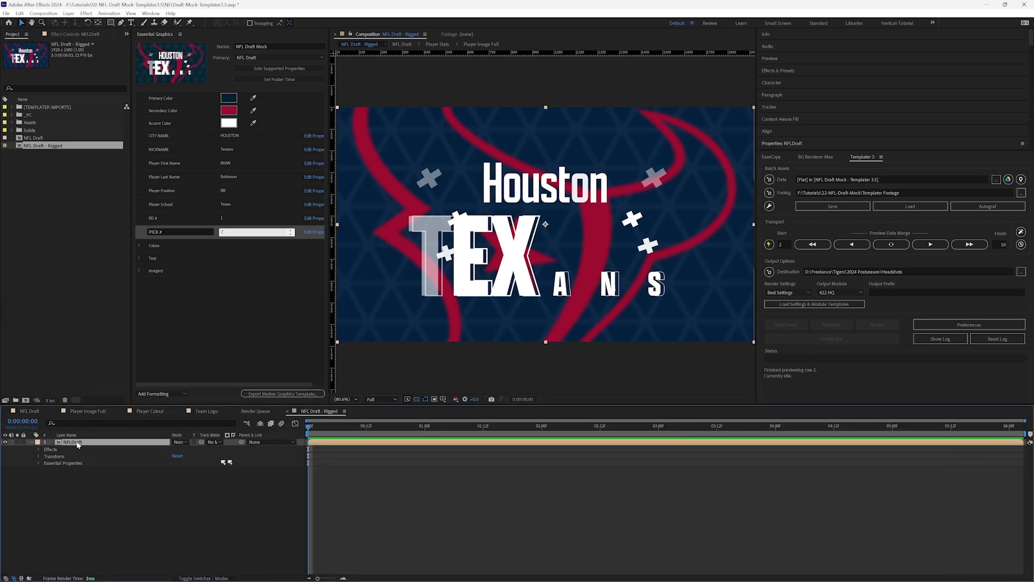
pyautogui.hotkey('alt', 'Tab')
pyautogui.moveTo(181, 473); pyautogui.dragTo(160, 473)
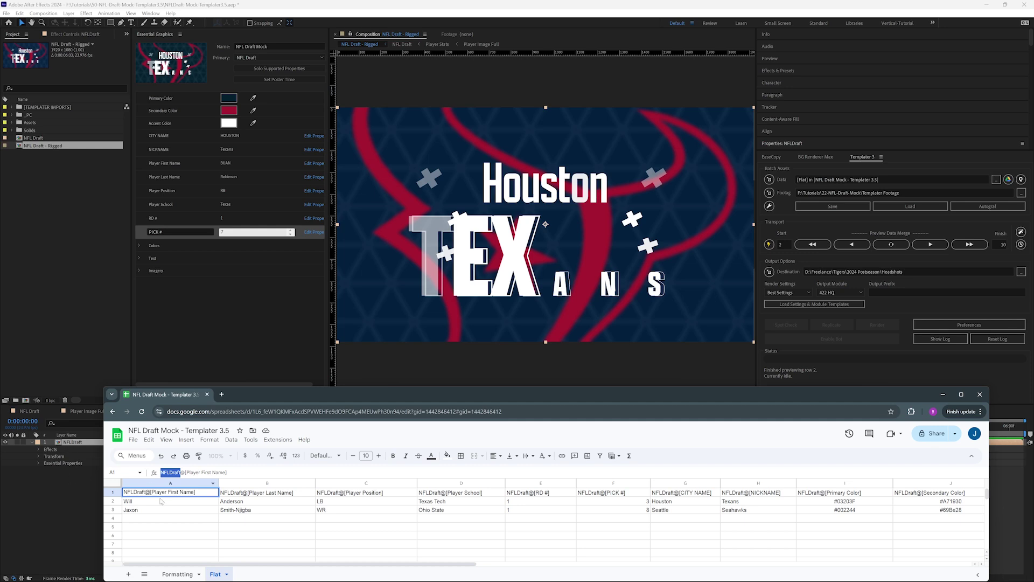
pyautogui.moveTo(181, 474); pyautogui.dragTo(186, 475)
pyautogui.hotkey('ctrl', 'z')
pyautogui.click(181, 472)
pyautogui.moveTo(181, 472); pyautogui.dragTo(236, 472)
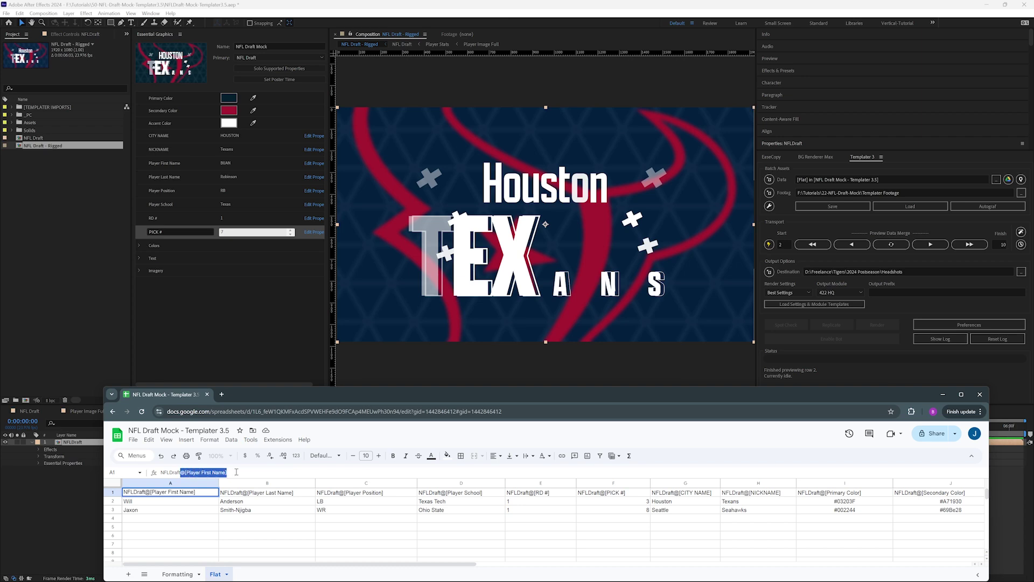
pyautogui.click(236, 472)
pyautogui.moveTo(187, 473); pyautogui.dragTo(226, 472)
pyautogui.click(38, 463)
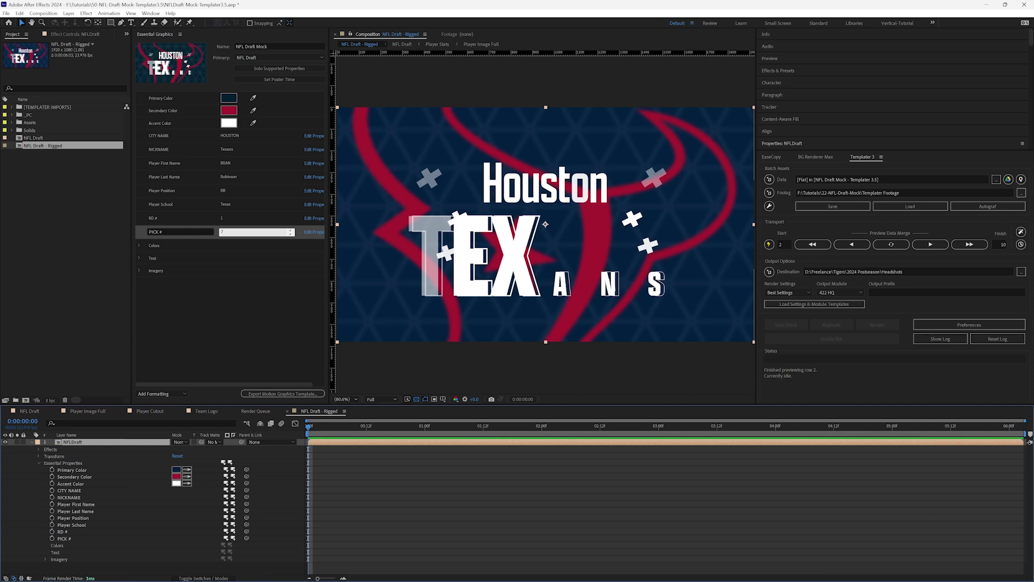
# - Review the sheet's header row, from Player Position and CITY NAME through playerimage1 in L1
pyautogui.hotkey('alt', 'Tab')
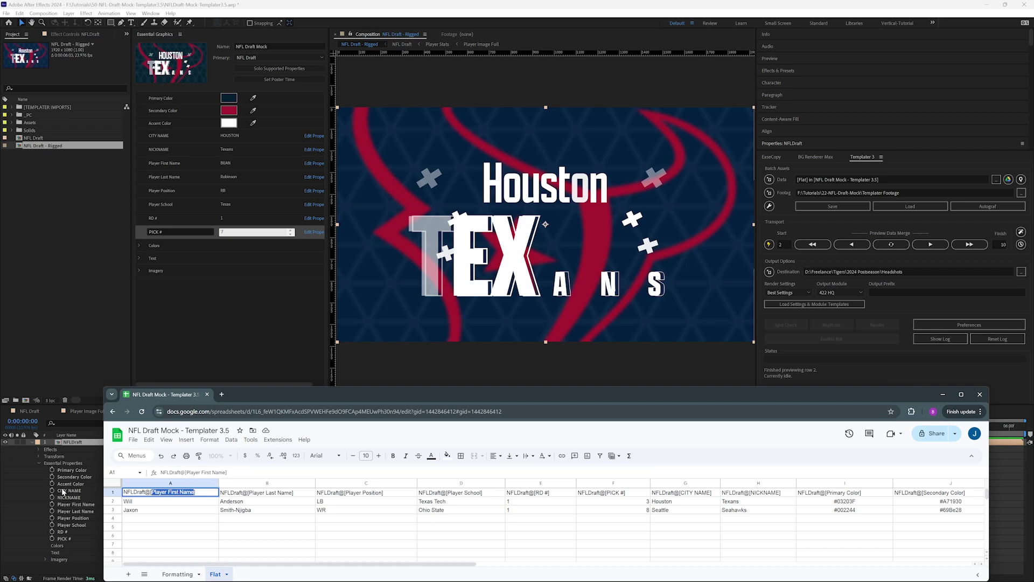
pyautogui.moveTo(334, 564); pyautogui.dragTo(490, 564)
pyautogui.click(316, 492)
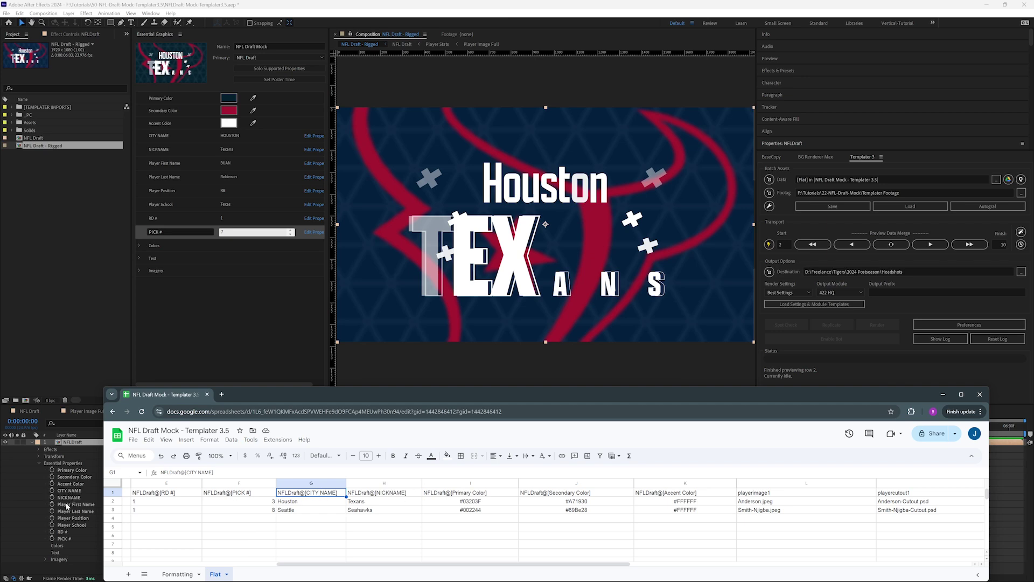
pyautogui.moveTo(300, 567); pyautogui.dragTo(207, 567)
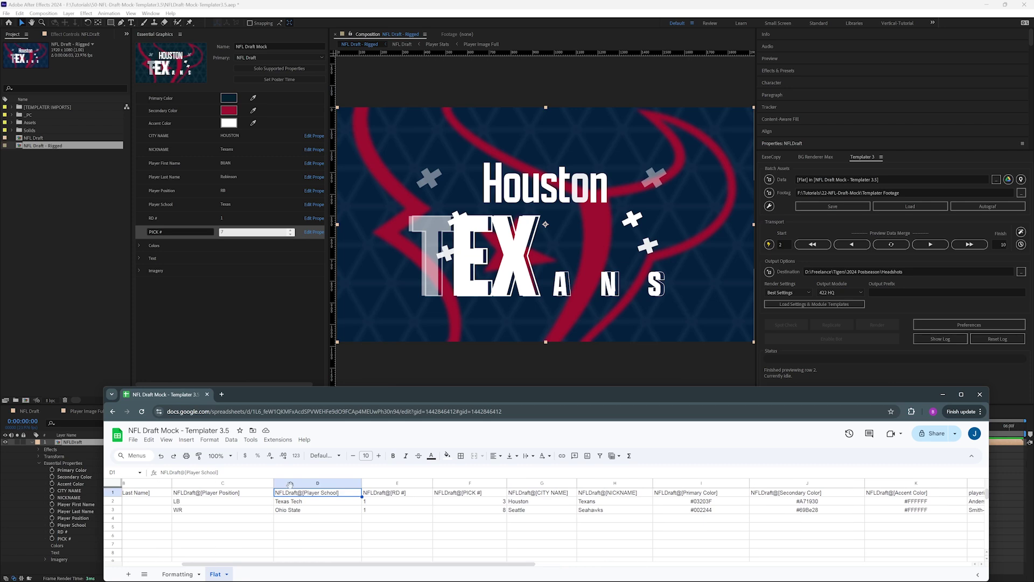
pyautogui.click(221, 492)
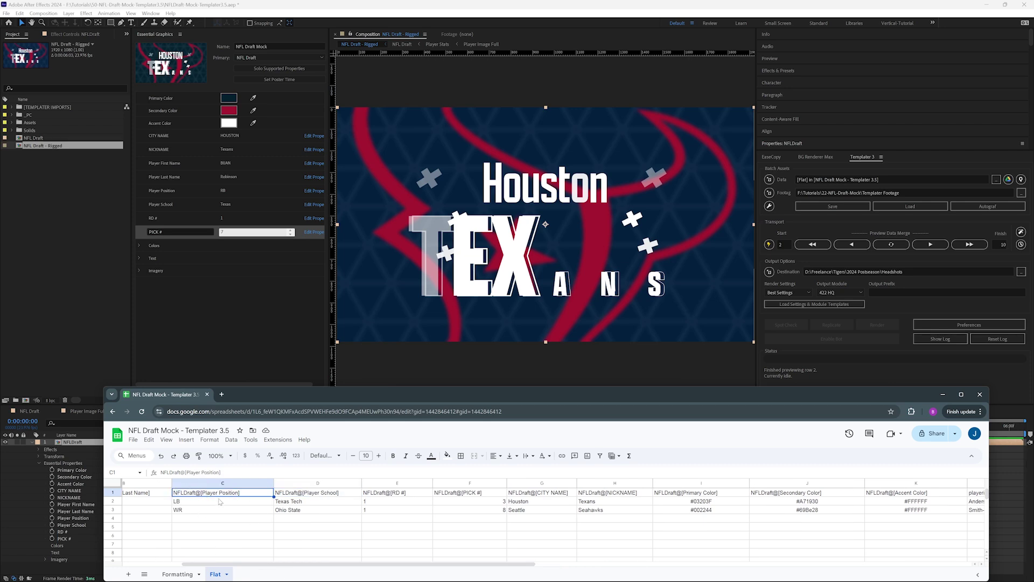
pyautogui.moveTo(301, 564); pyautogui.dragTo(113, 538)
pyautogui.moveTo(271, 565); pyautogui.dragTo(579, 569)
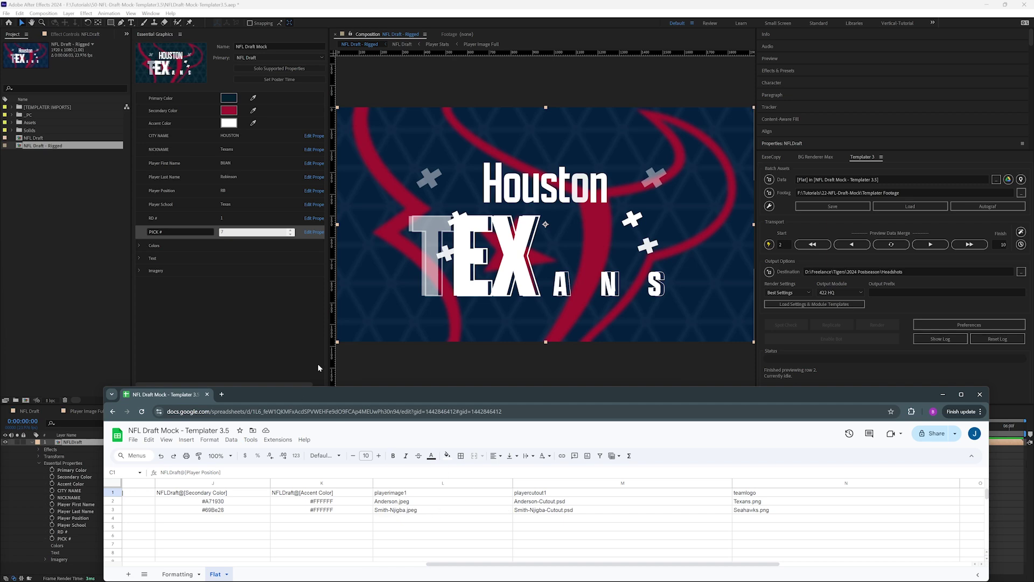
pyautogui.moveTo(341, 387); pyautogui.dragTo(345, 365)
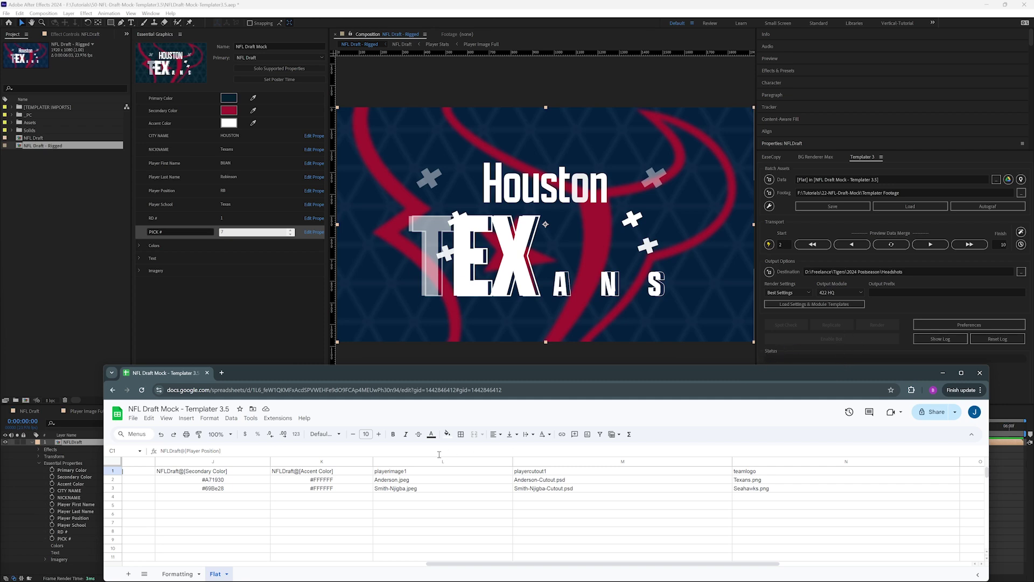
pyautogui.click(394, 471)
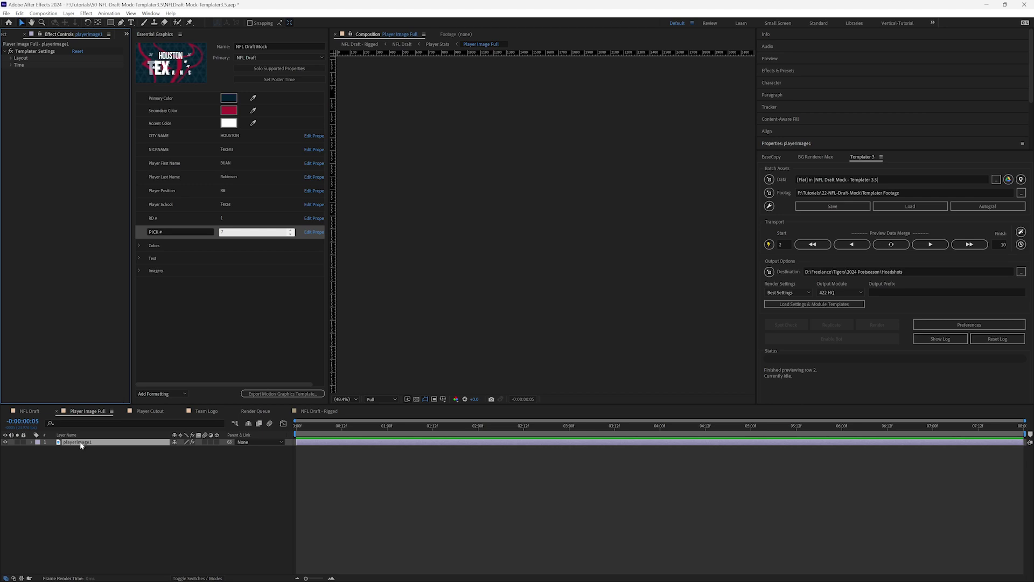
# - Check the teamlogo and playercutout1 layers in the Team Logo and Player Cutout comps
pyautogui.click(149, 410)
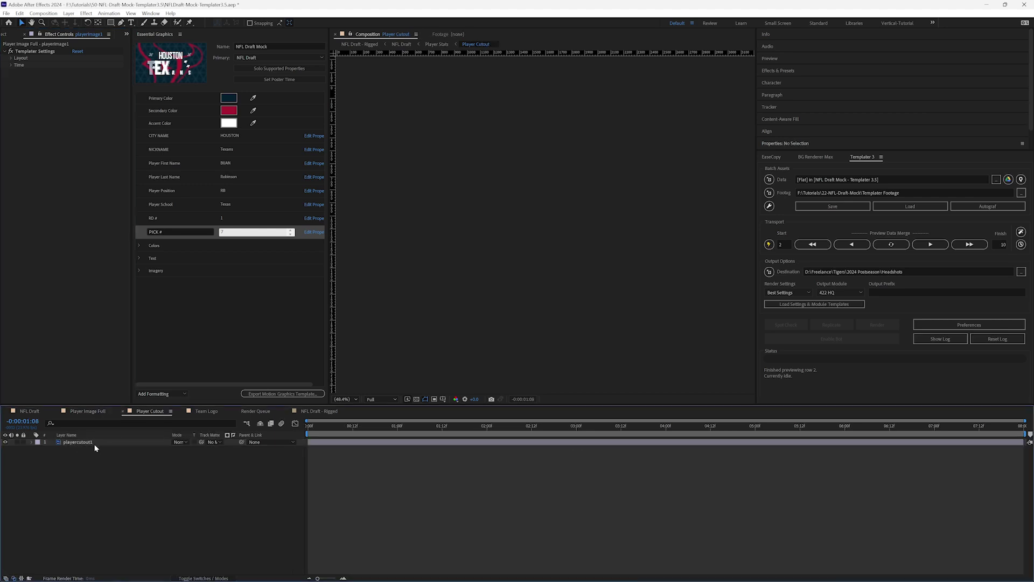
pyautogui.click(194, 412)
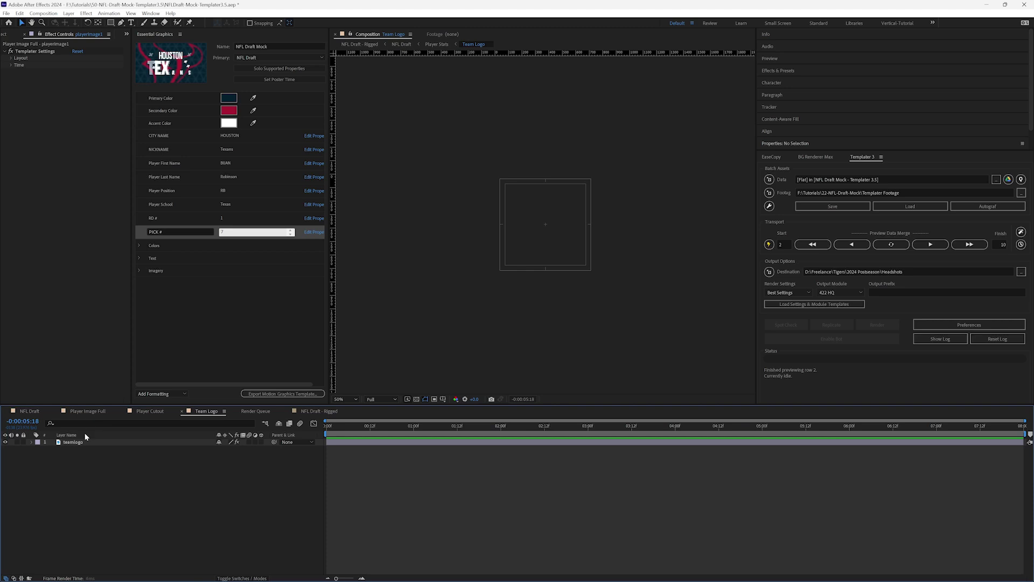
pyautogui.click(75, 440)
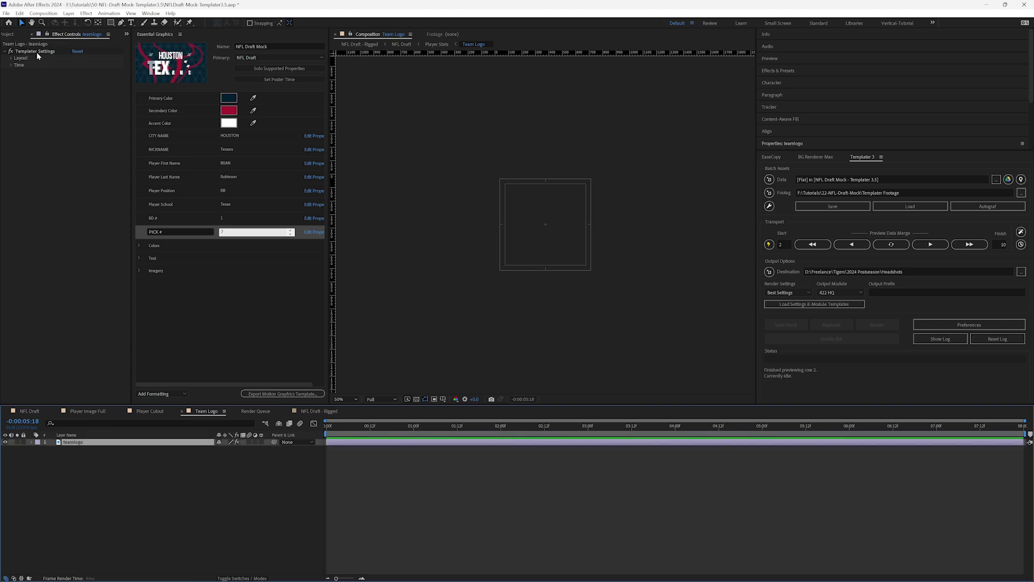
pyautogui.click(151, 411)
pyautogui.click(87, 443)
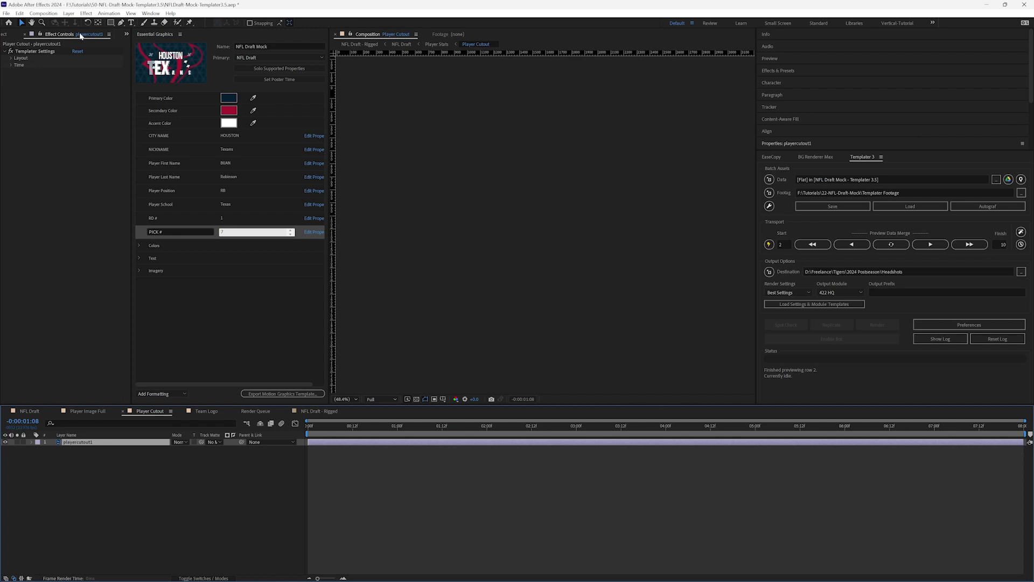
pyautogui.click(89, 412)
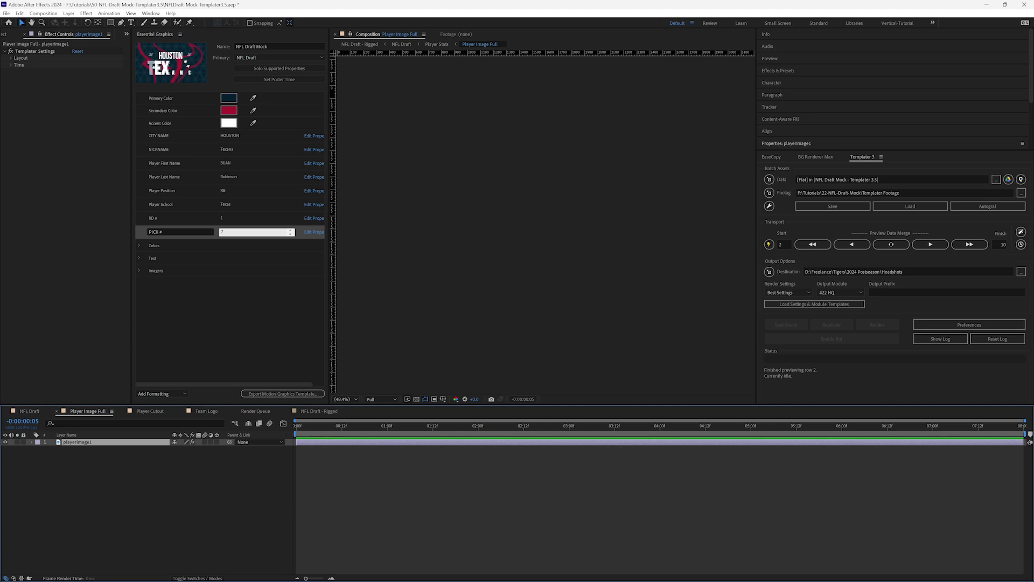
# - Confirm the playerimage1 layer name in Player Image Full matches the sheet's playerimage1 column
pyautogui.hotkey('alt', 'Tab')
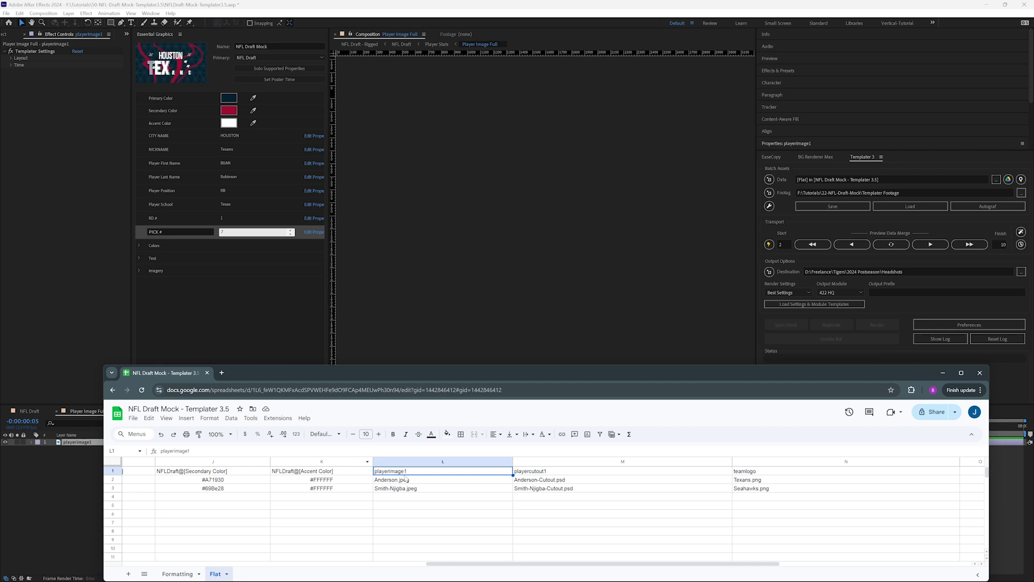
pyautogui.moveTo(104, 457); pyautogui.dragTo(218, 458)
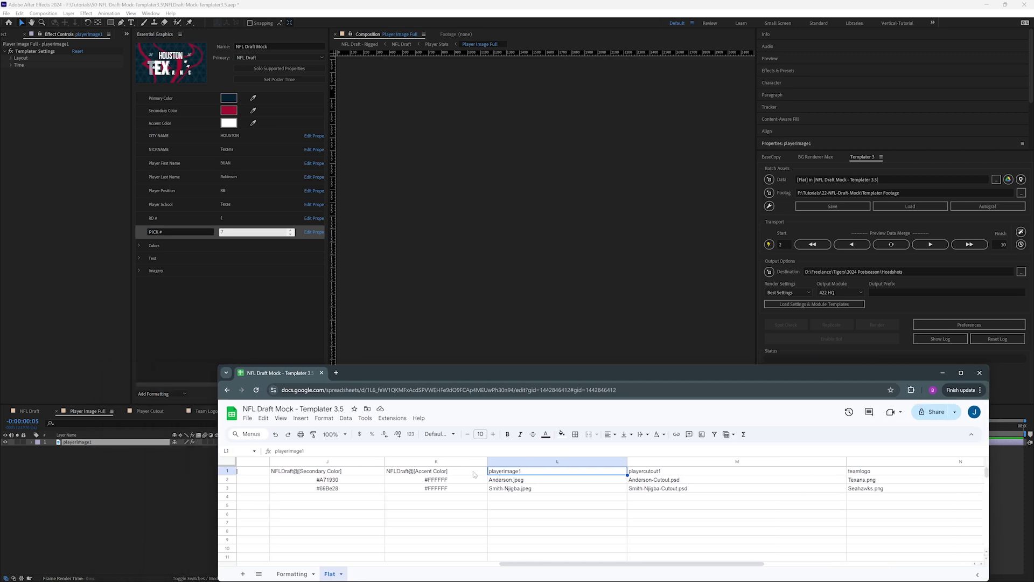
pyautogui.click(84, 451)
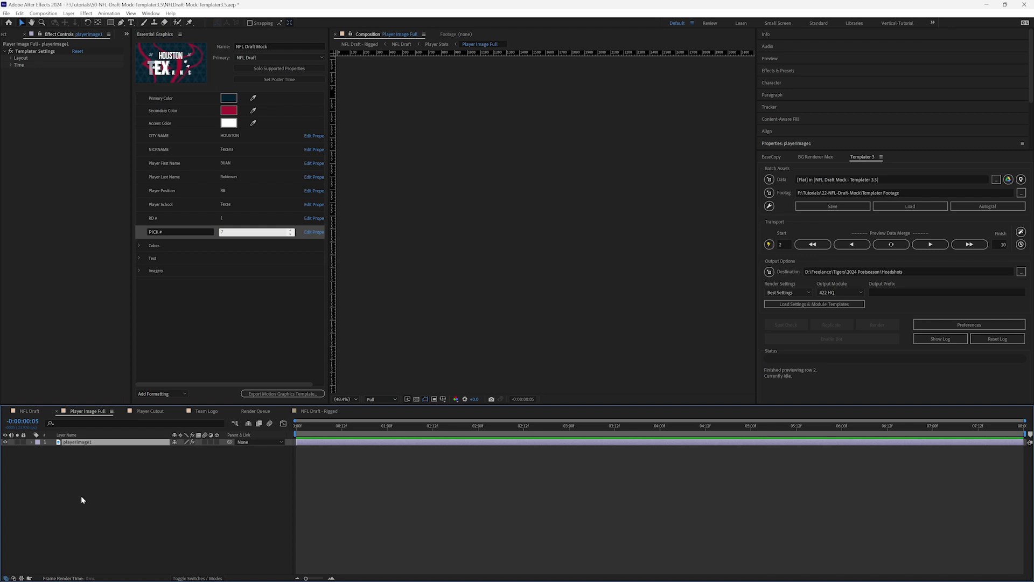
pyautogui.press('Return')
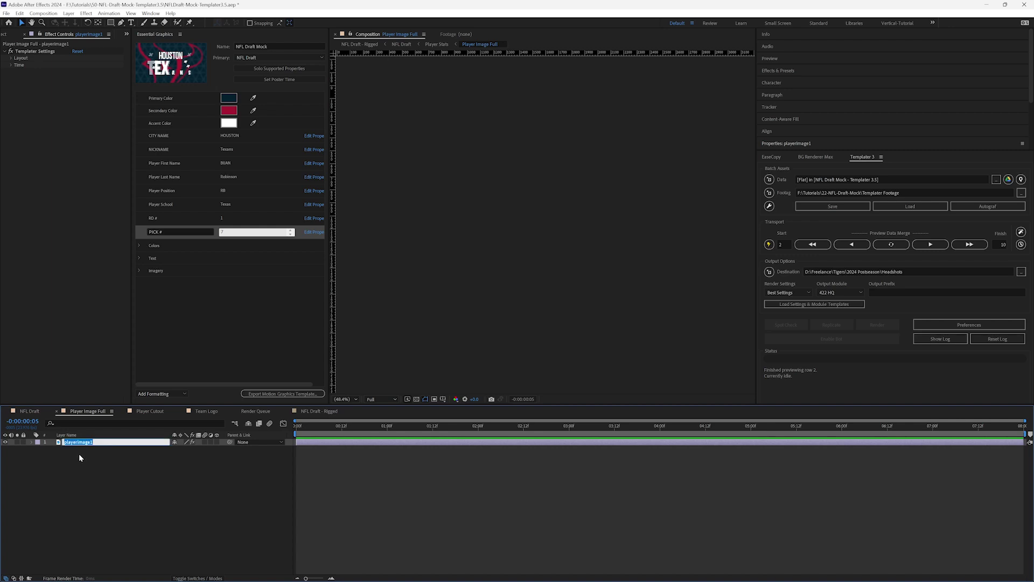
pyautogui.press('Return')
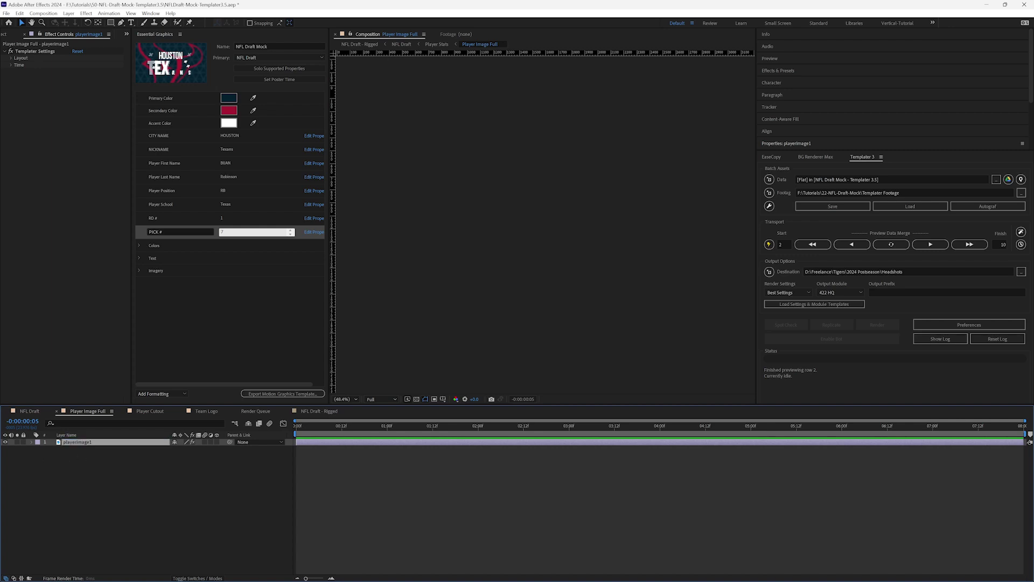
pyautogui.hotkey('alt', 'Tab')
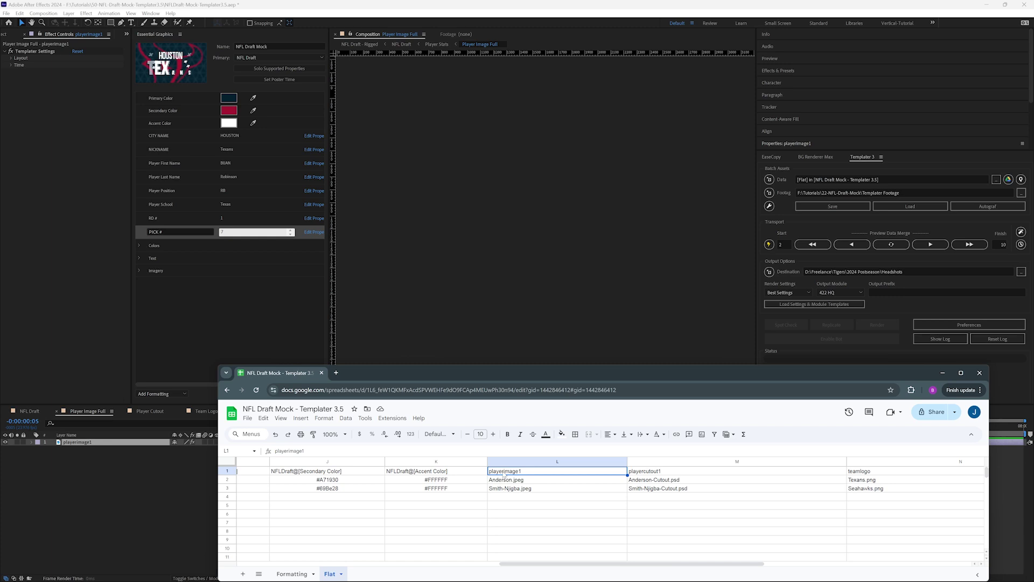
# - Widen the teamlogo column N to fit its file names
pyautogui.click(711, 470)
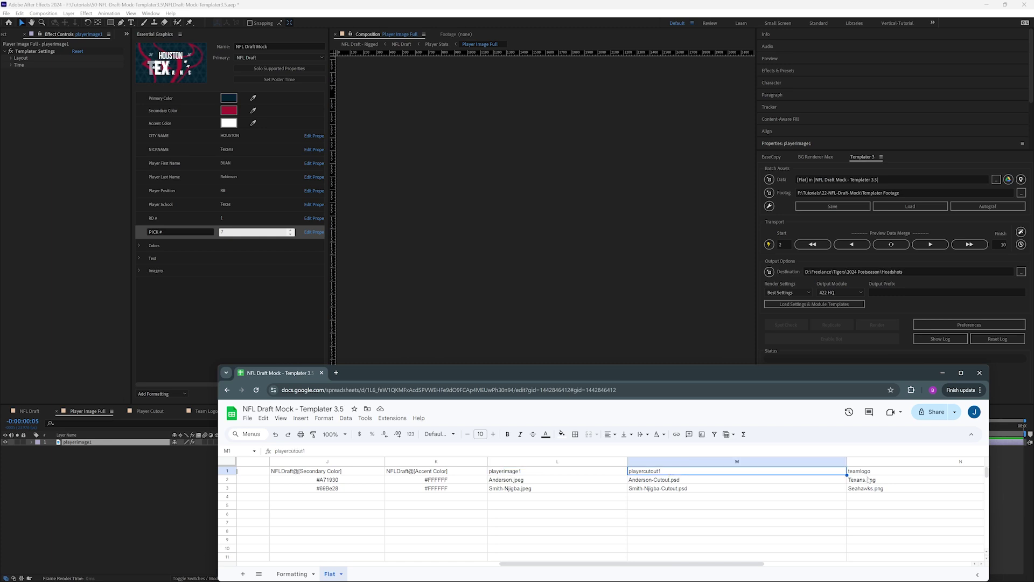
pyautogui.press('Right')
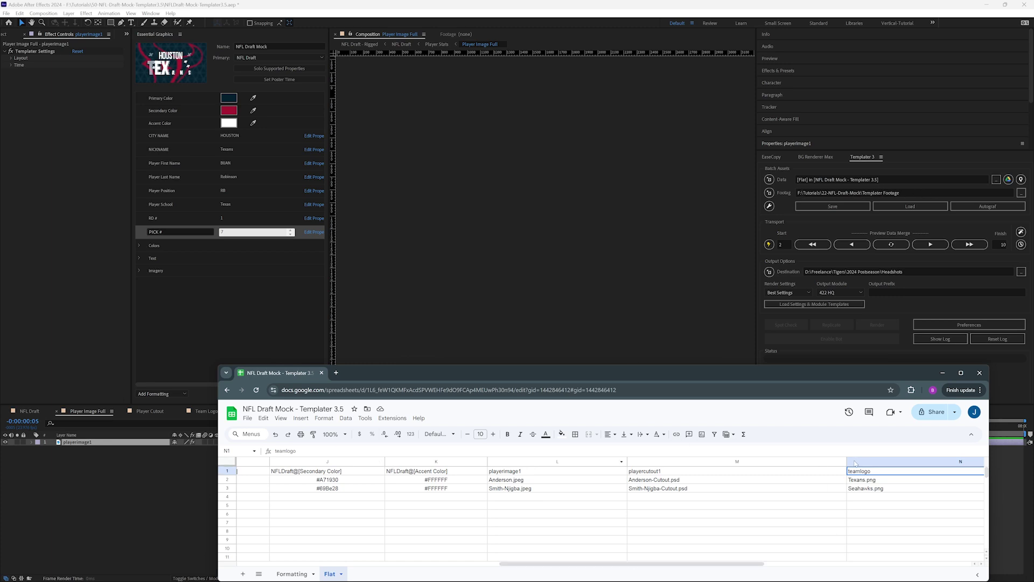
pyautogui.moveTo(846, 461); pyautogui.dragTo(767, 461)
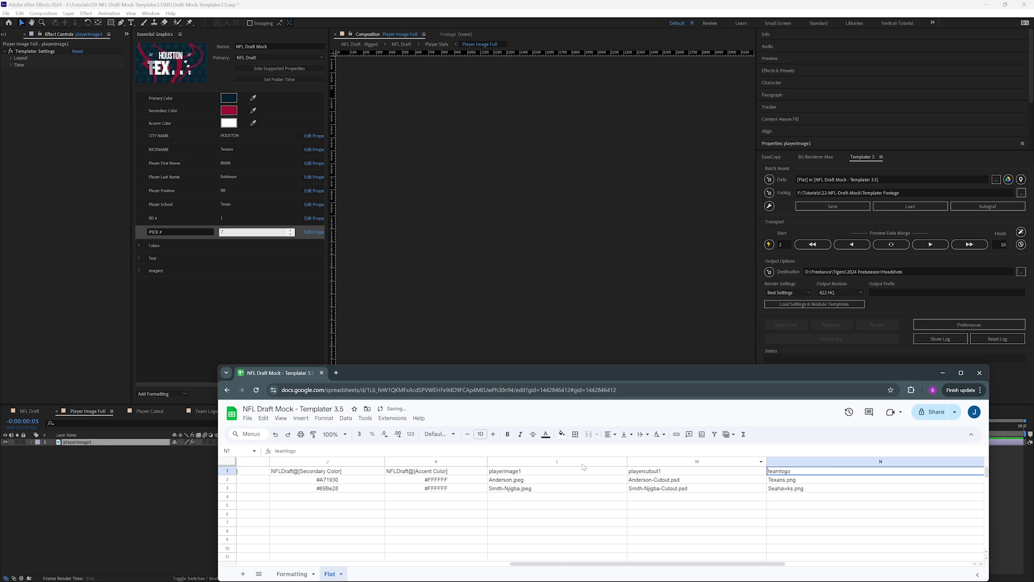
# - Check the Houston primary, secondary and accent colour values, then return to After Effects
pyautogui.moveTo(592, 564); pyautogui.dragTo(521, 528)
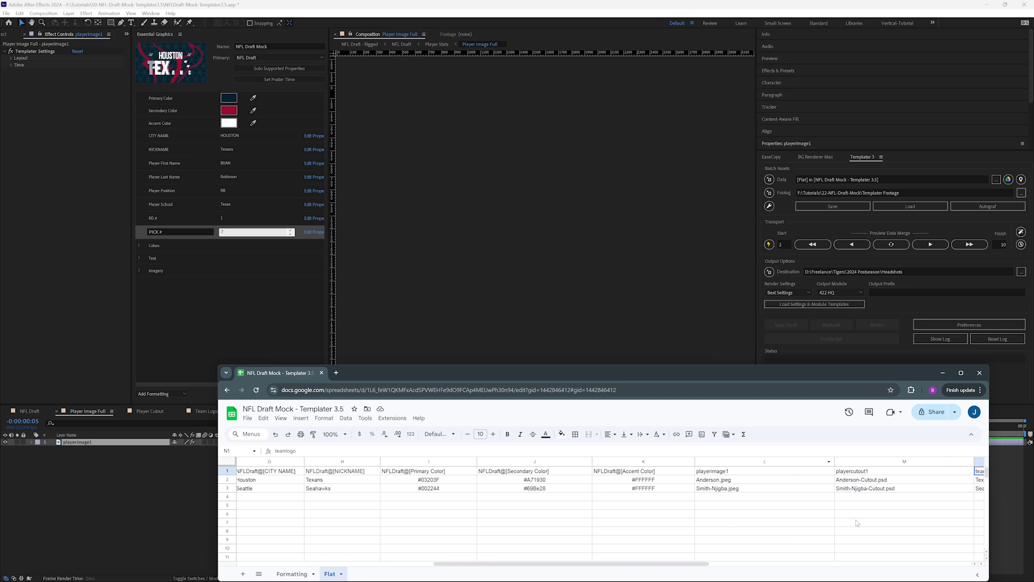
pyautogui.moveTo(559, 563); pyautogui.dragTo(528, 565)
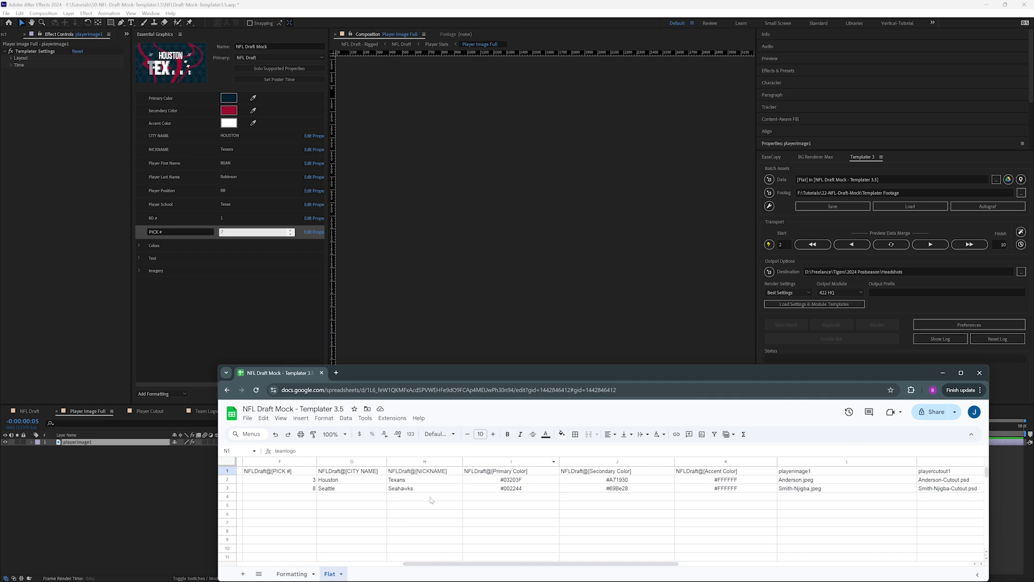
pyautogui.click(487, 481)
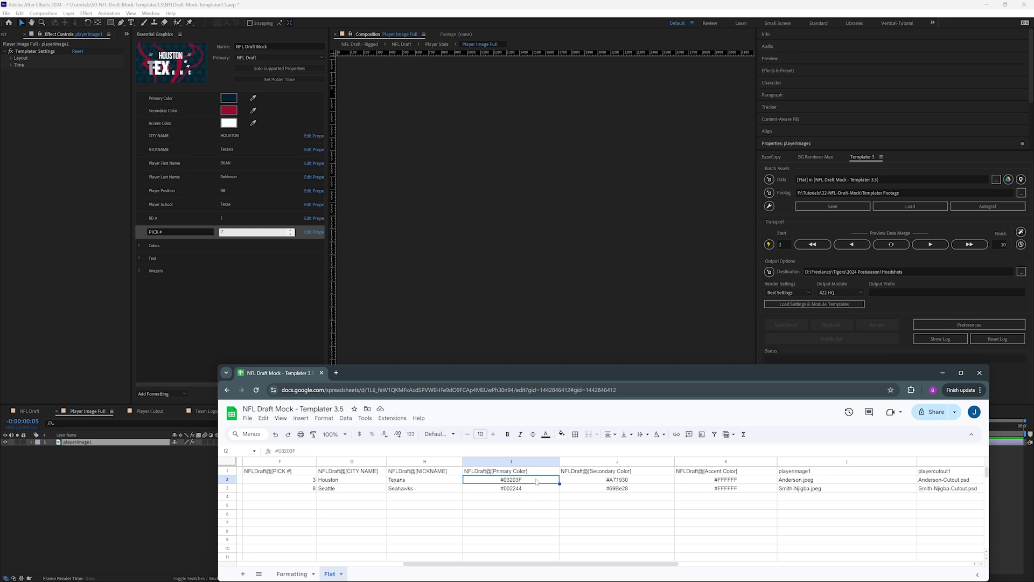
pyautogui.click(598, 481)
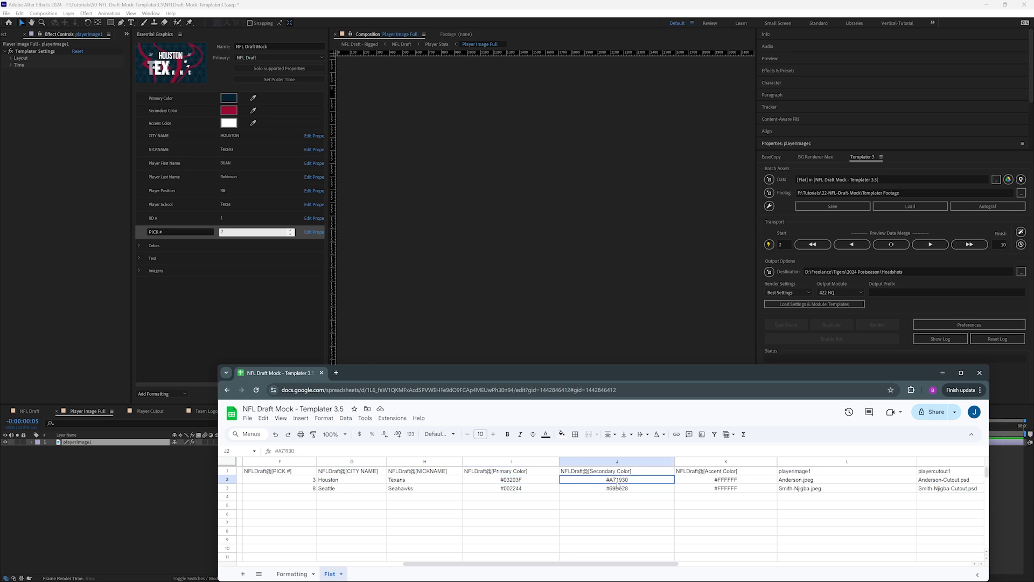
pyautogui.click(702, 483)
pyautogui.click(496, 472)
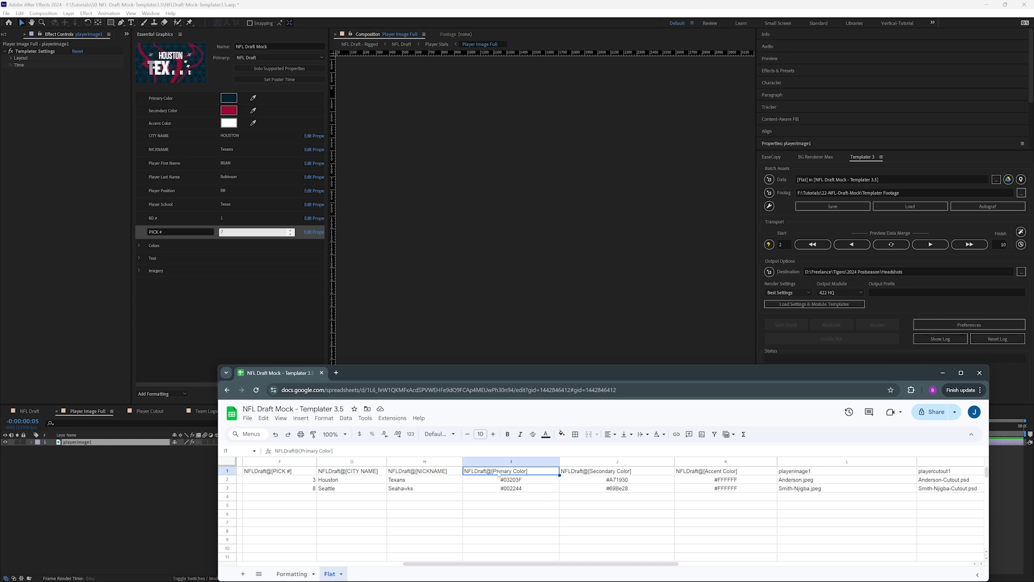
pyautogui.click(85, 488)
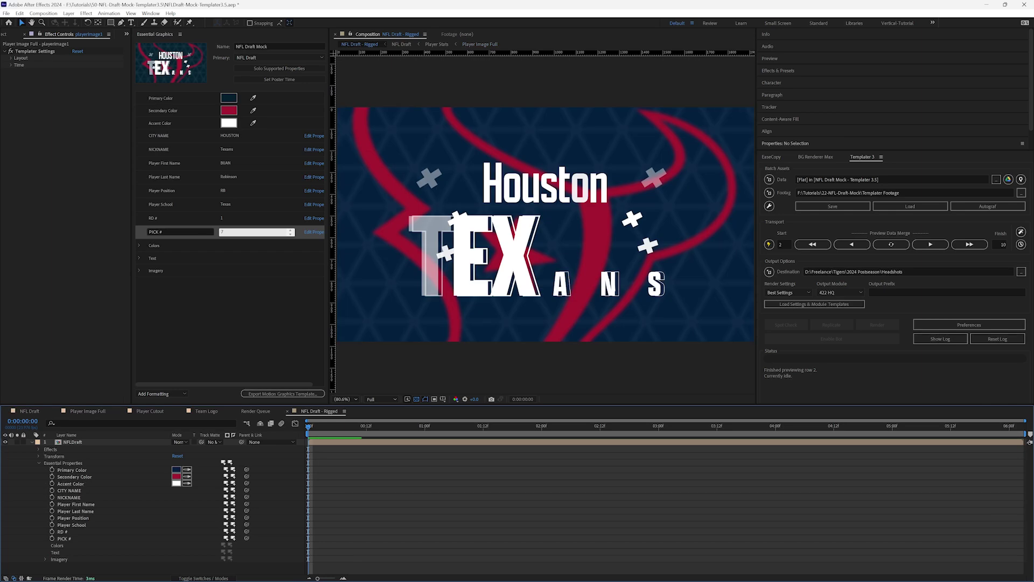
# - Link Templater's Google Sheets data source to the Flat worksheet through Google Spreadsheet Setup
pyautogui.hotkey('alt', 'Tab')
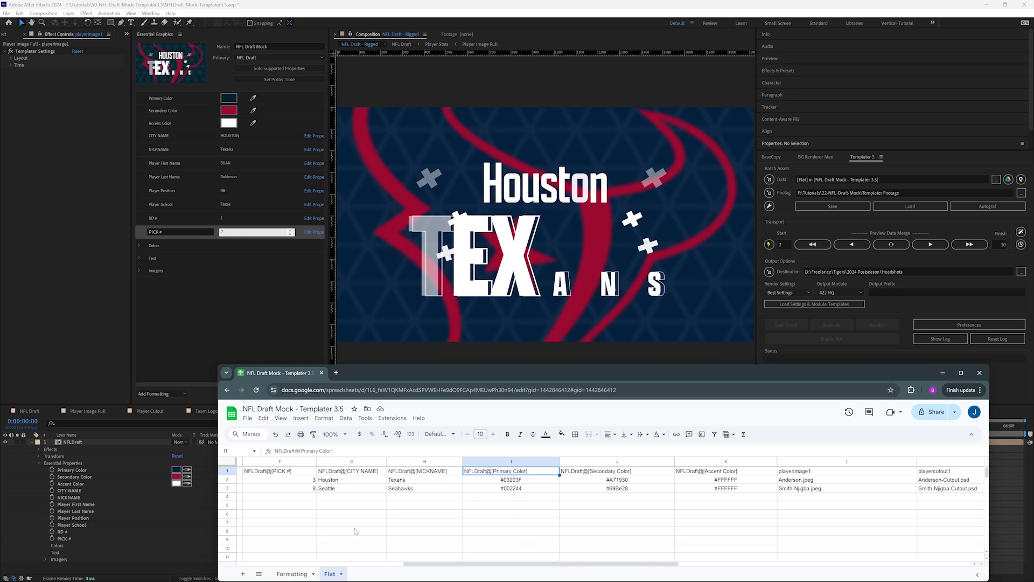
pyautogui.click(1009, 180)
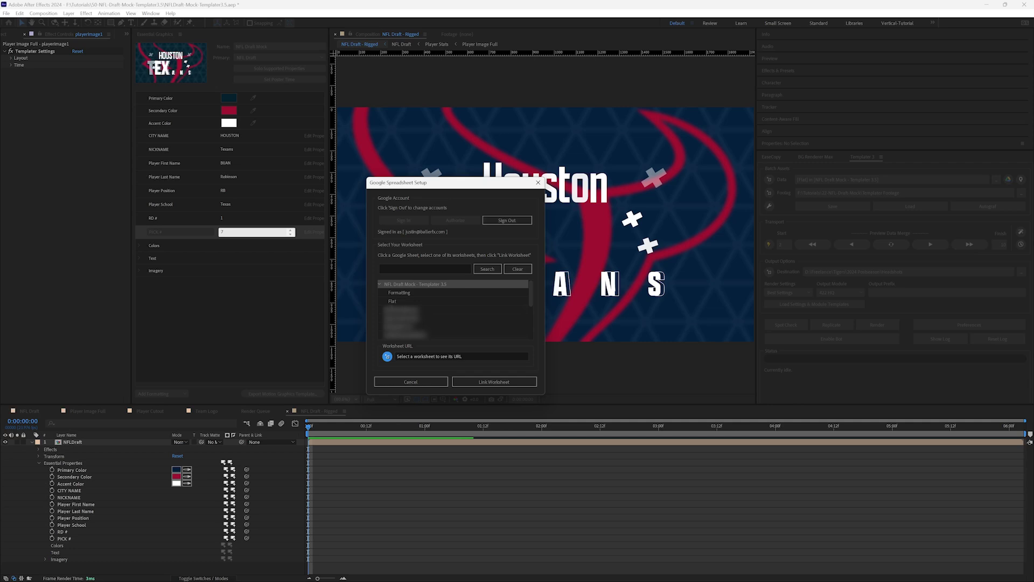
pyautogui.hotkey('alt', 'Tab')
pyautogui.click(291, 574)
pyautogui.click(328, 574)
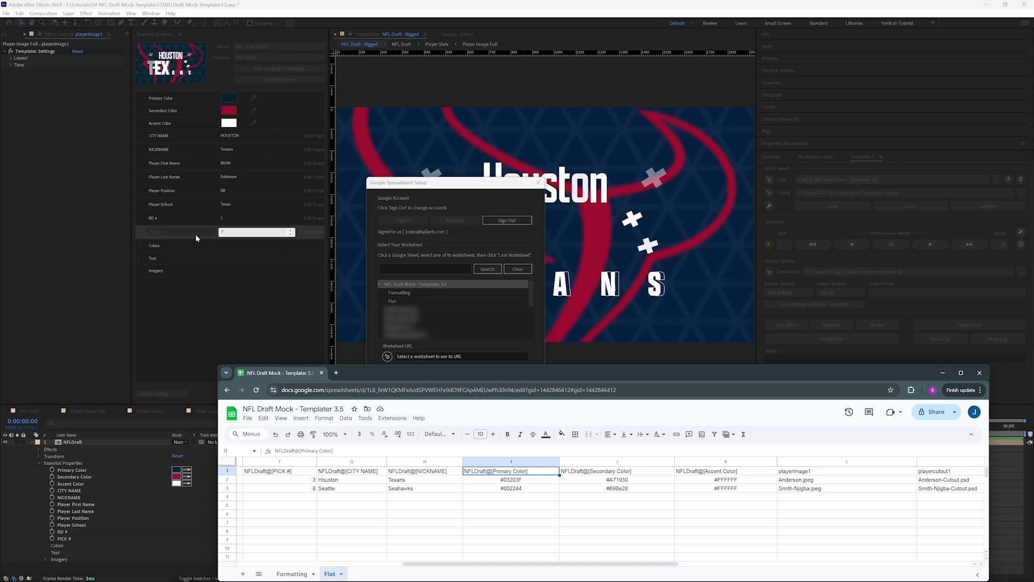
pyautogui.click(395, 301)
pyautogui.click(493, 381)
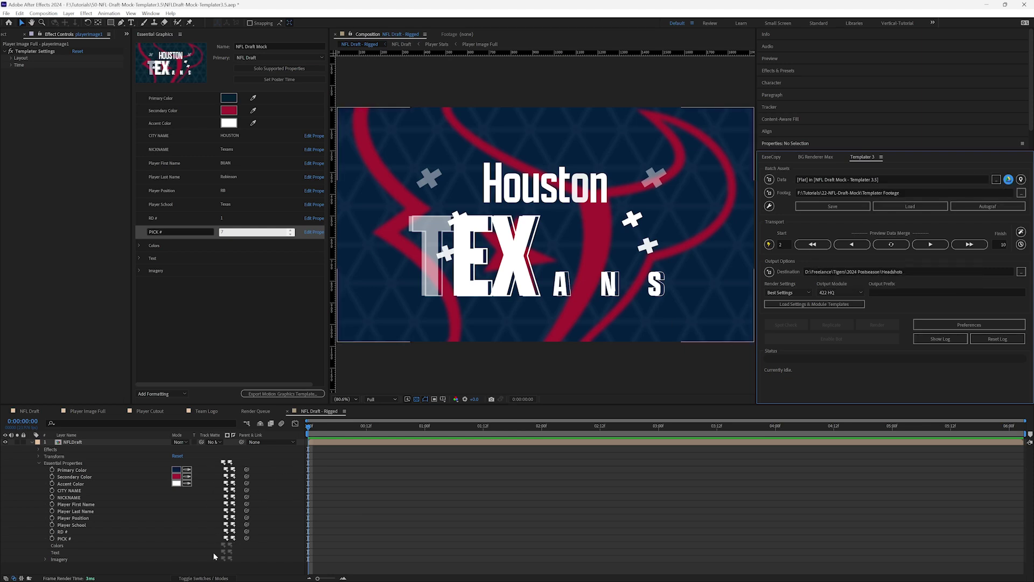
pyautogui.click(44, 559)
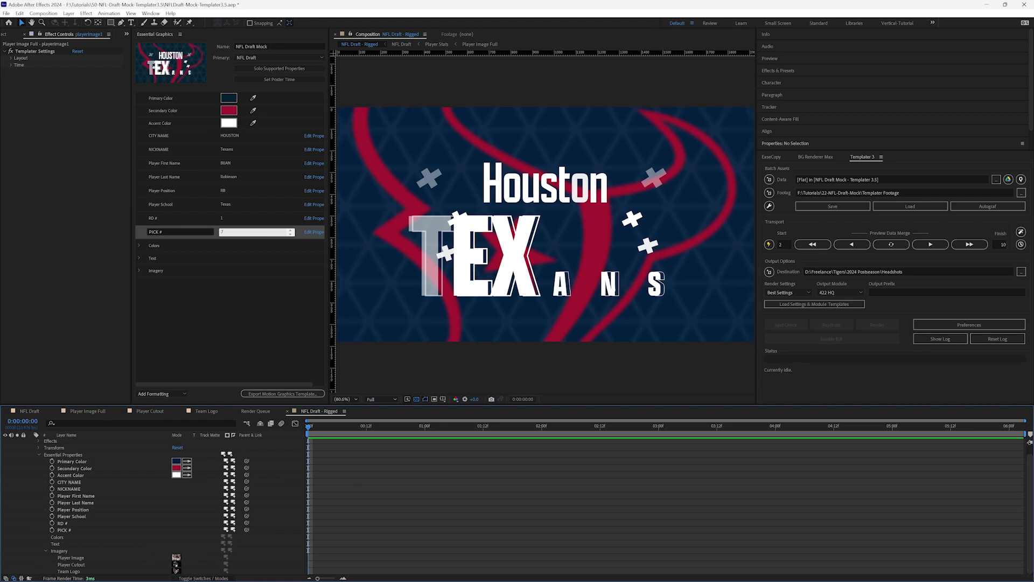
pyautogui.click(46, 550)
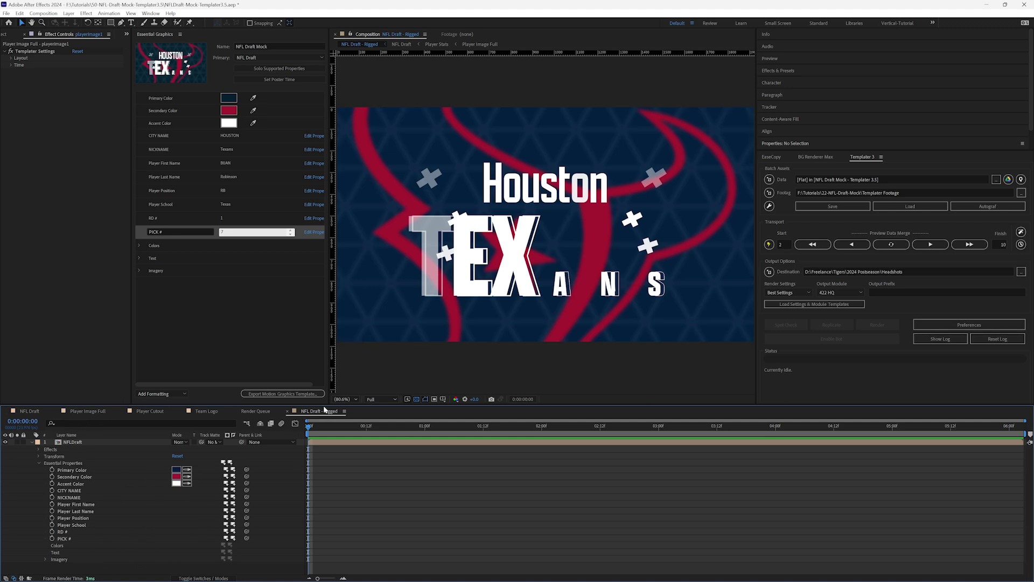
pyautogui.moveTo(309, 426); pyautogui.dragTo(781, 426)
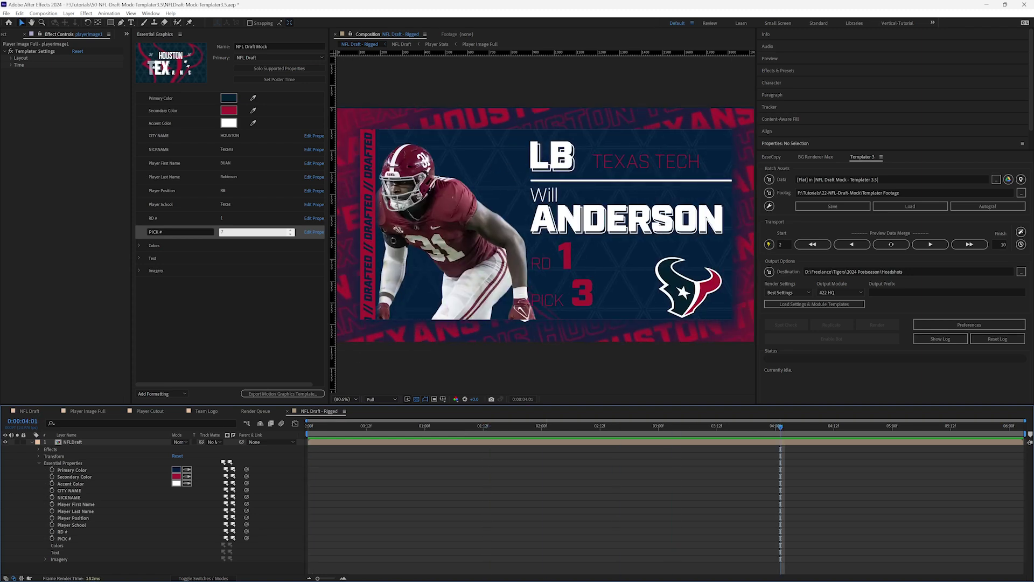
pyautogui.hotkey('alt', 'Tab')
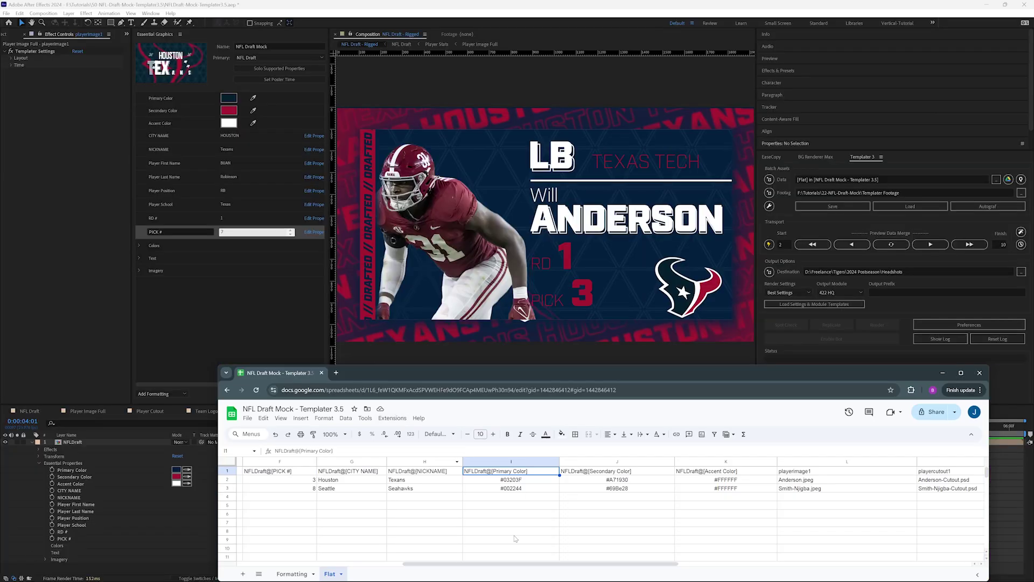
pyautogui.moveTo(508, 564); pyautogui.dragTo(341, 564)
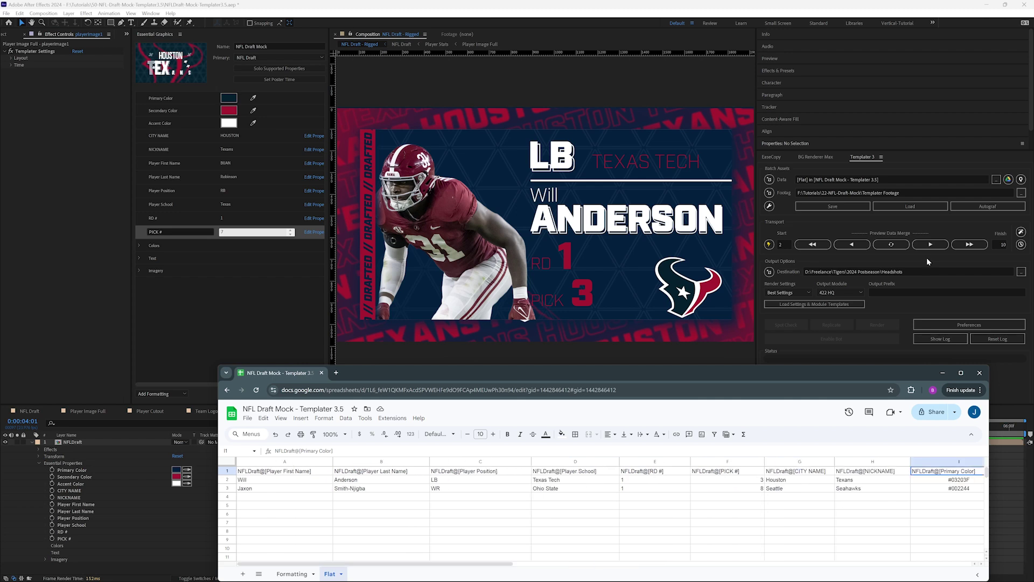
# - Set Templater's preview range to finish at row 4
pyautogui.click(1000, 244)
pyautogui.write('4')
pyautogui.press('Return')
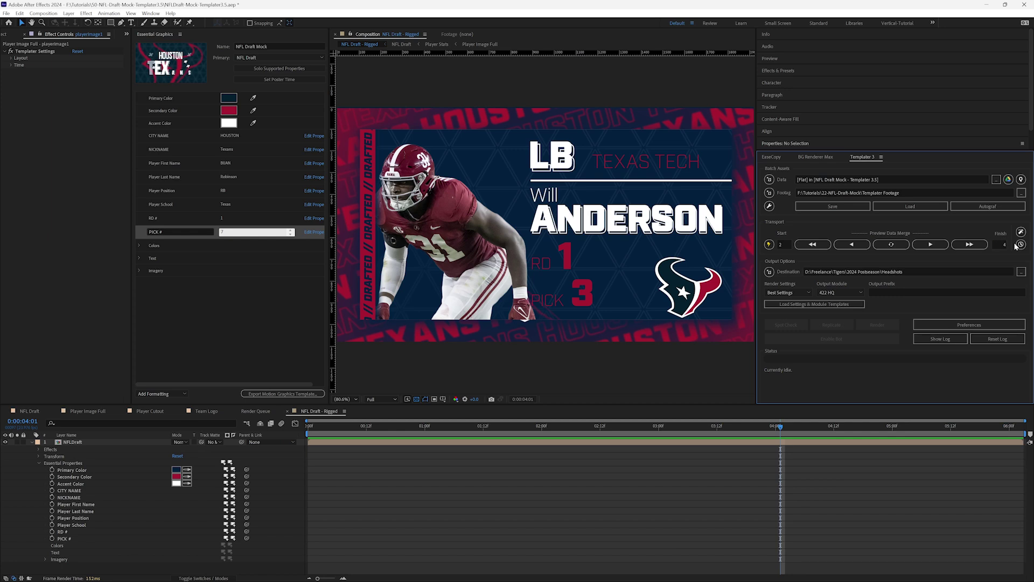
# - Preview the first data row, step to row 3's Seahawks Smith-Njigba card, and scrub back
pyautogui.click(811, 245)
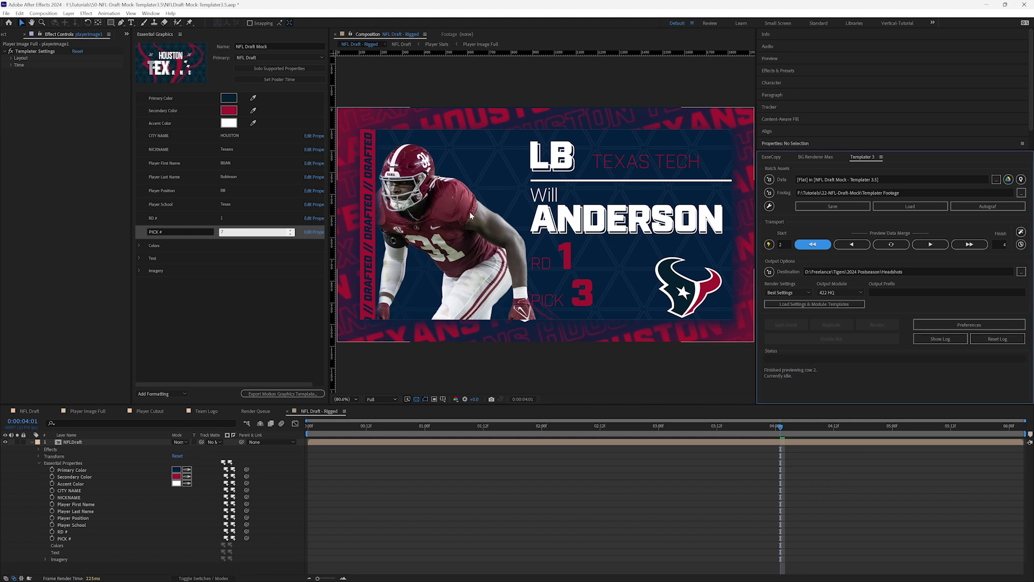
pyautogui.click(932, 245)
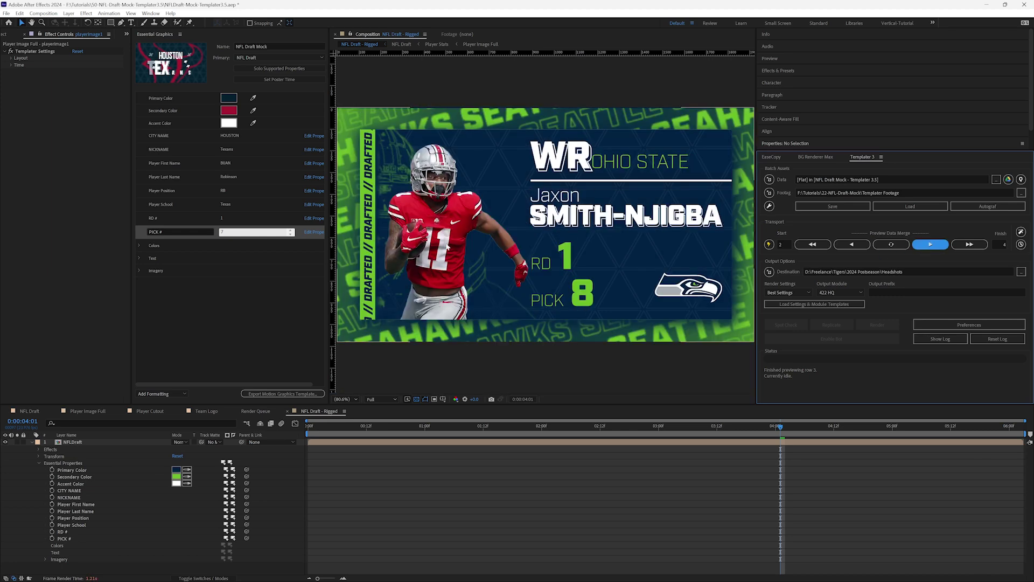
pyautogui.moveTo(517, 428); pyautogui.dragTo(333, 443)
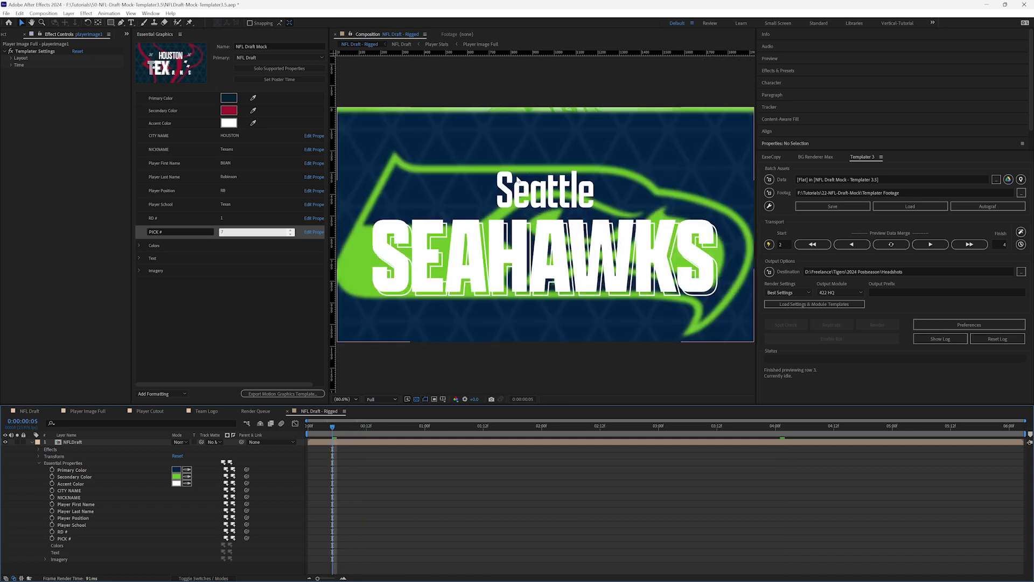
# - Scrub the timeline through the name reveal to the completed Seahawks WR card, round 1 pick 8, around 3:03
pyautogui.moveTo(331, 425); pyautogui.dragTo(371, 432)
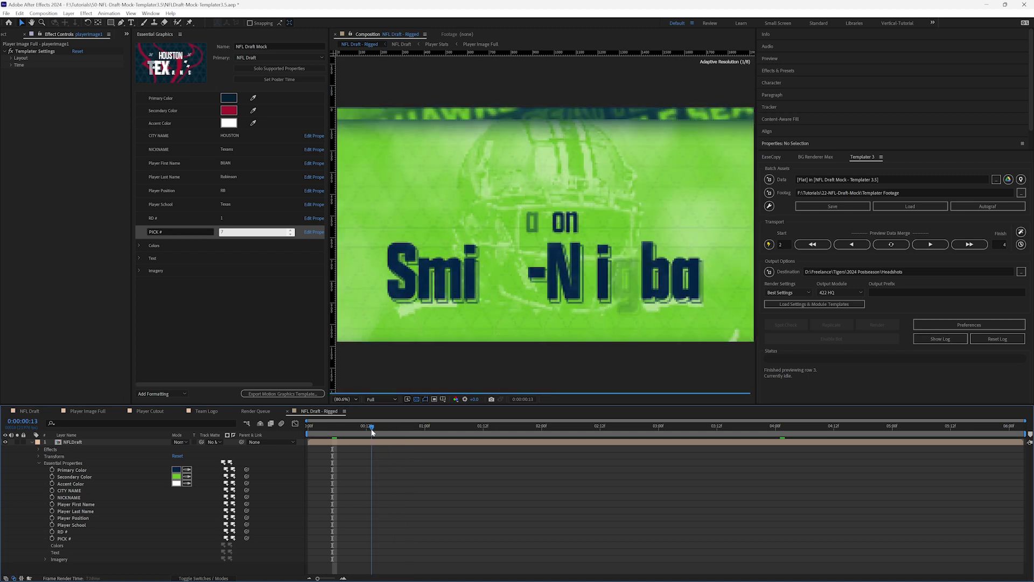
pyautogui.moveTo(412, 431); pyautogui.dragTo(588, 432)
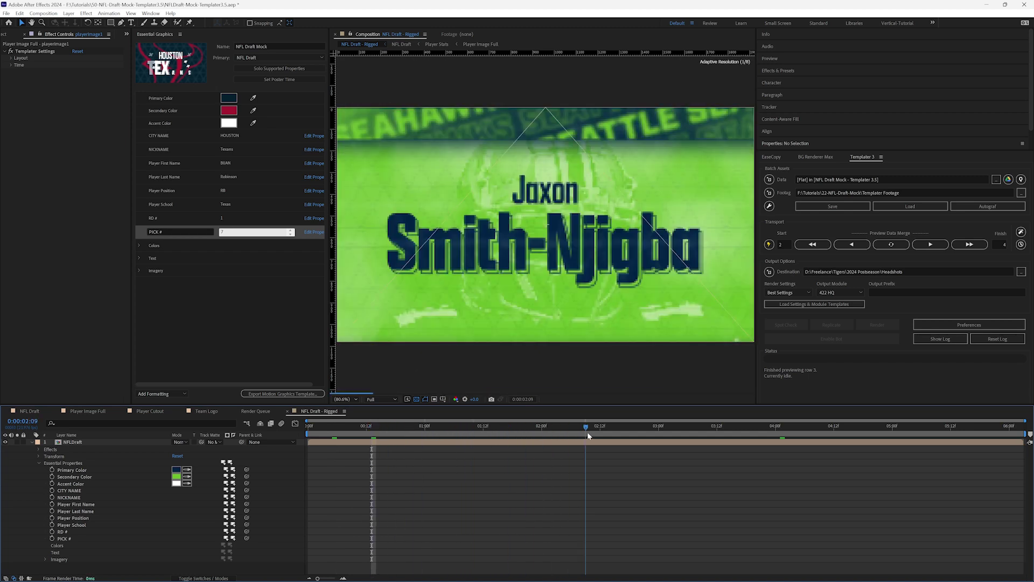
pyautogui.moveTo(587, 431); pyautogui.dragTo(475, 427)
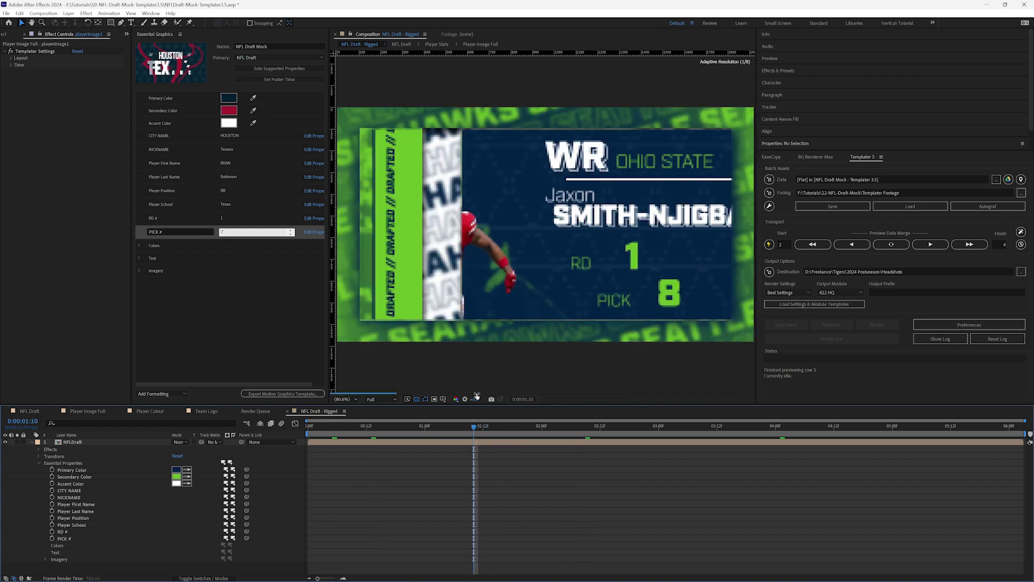
pyautogui.click(517, 426)
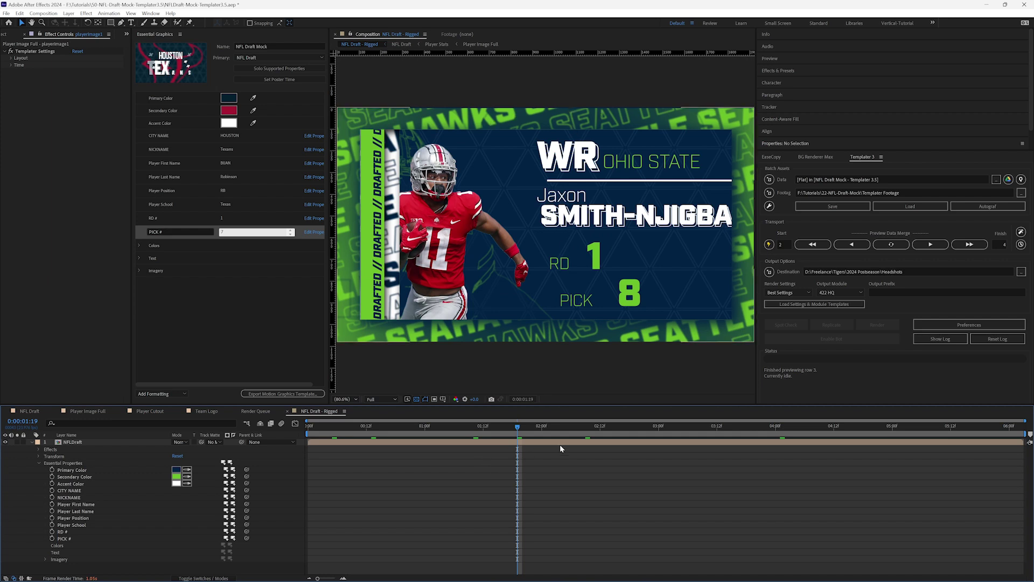
pyautogui.moveTo(629, 426); pyautogui.dragTo(698, 428)
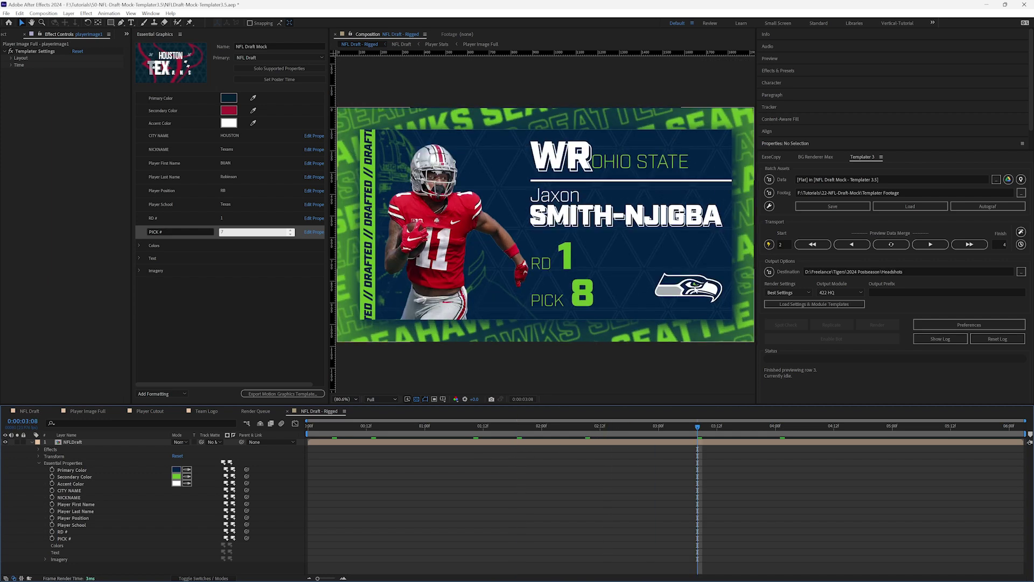
pyautogui.moveTo(916, 425); pyautogui.dragTo(624, 426)
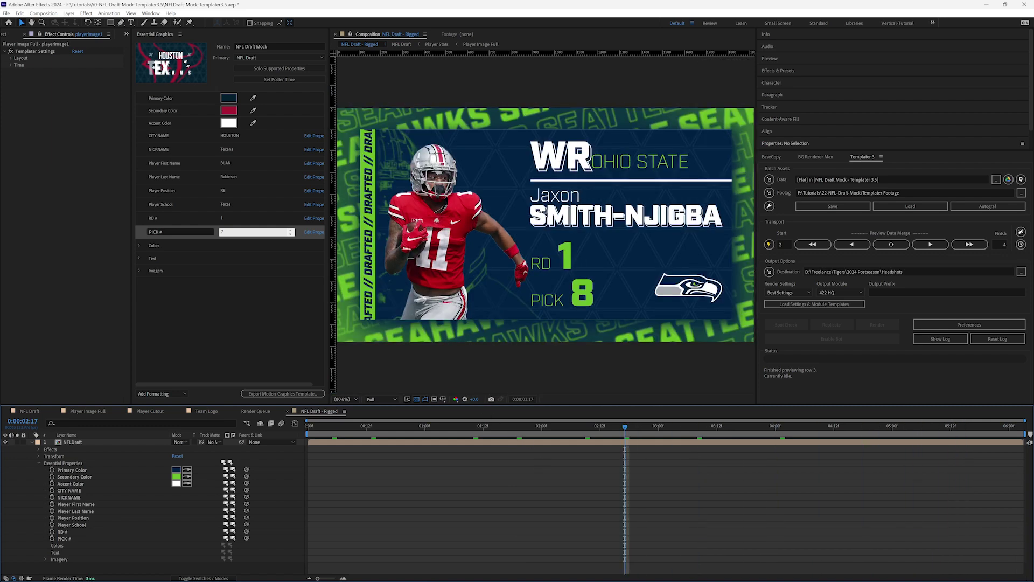
# - Change Seattle's accent colour in K3 to [255,25,25] and refresh the Templater preview
pyautogui.hotkey('alt', 'Tab')
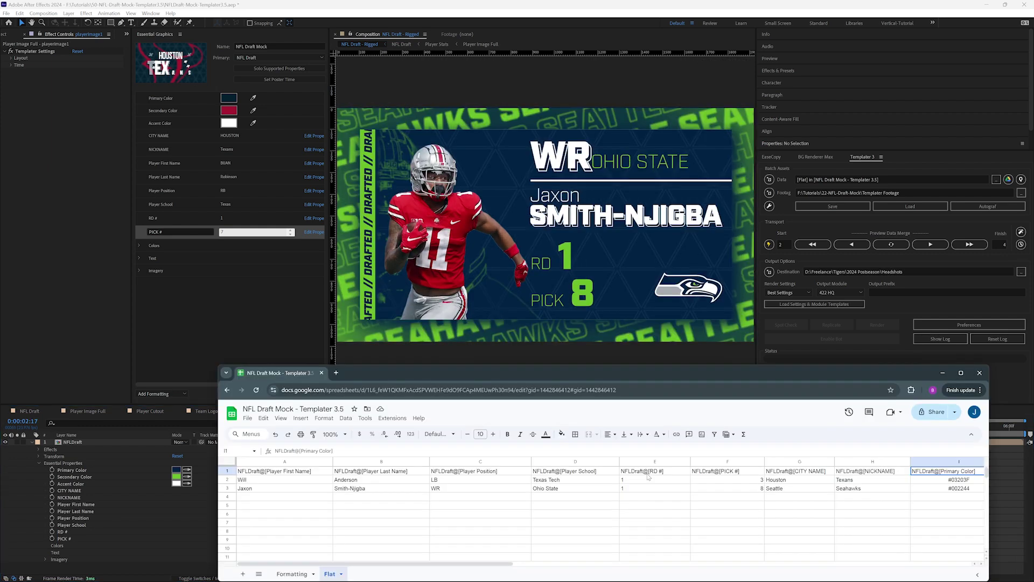
pyautogui.moveTo(580, 370); pyautogui.dragTo(580, 351)
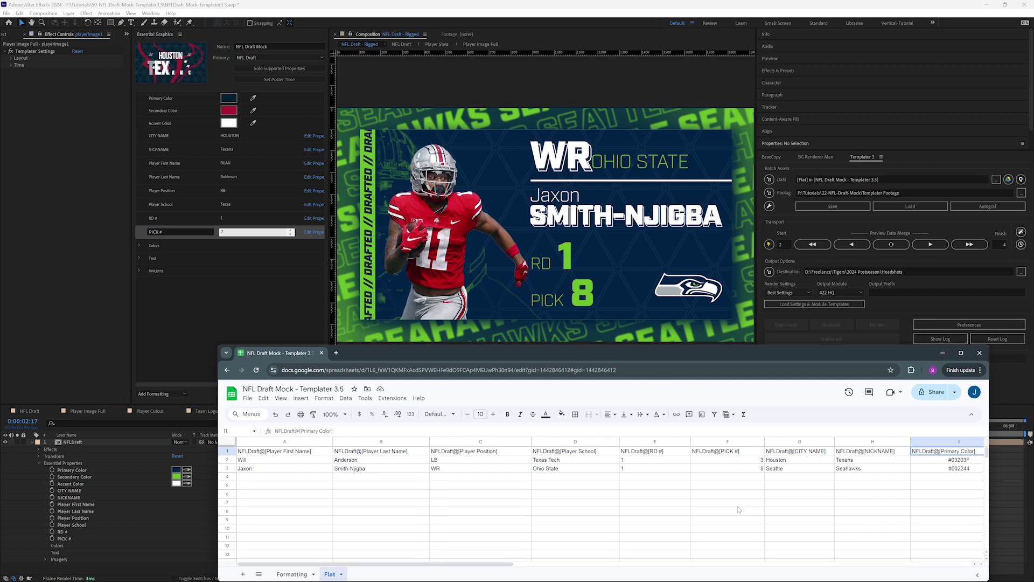
pyautogui.hscroll(5, 752, 458)
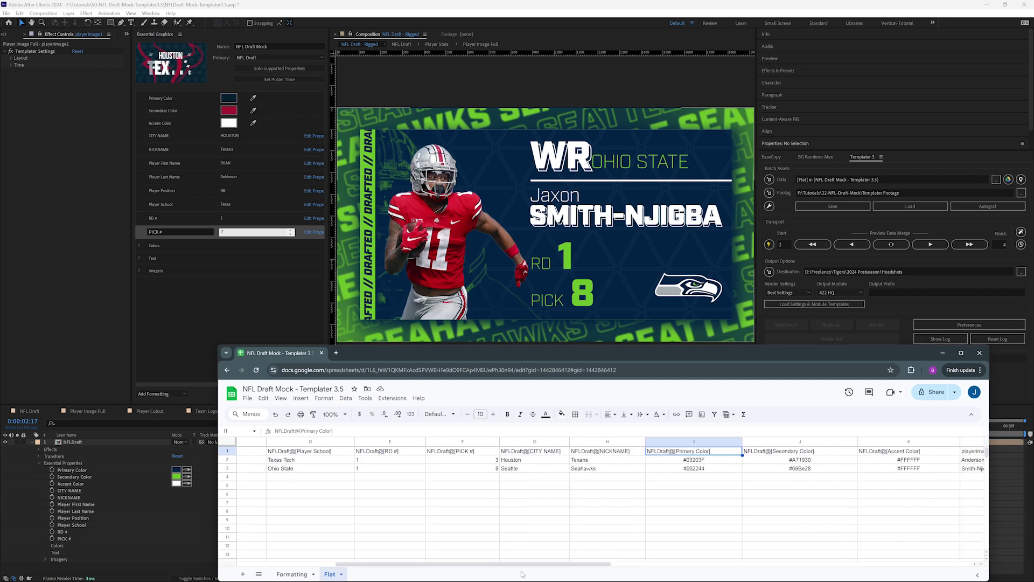
pyautogui.hscroll(5, 522, 569)
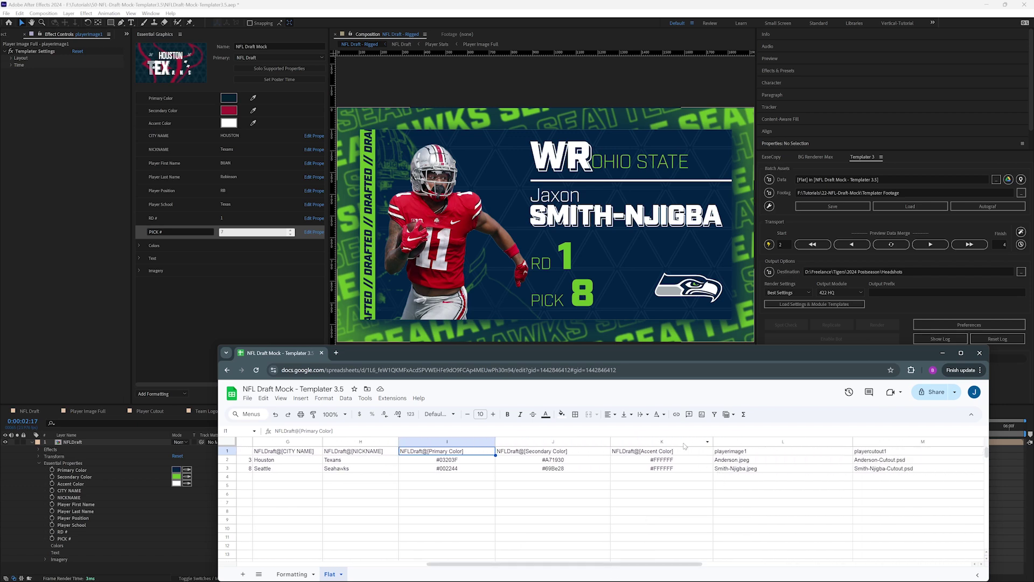
pyautogui.click(673, 471)
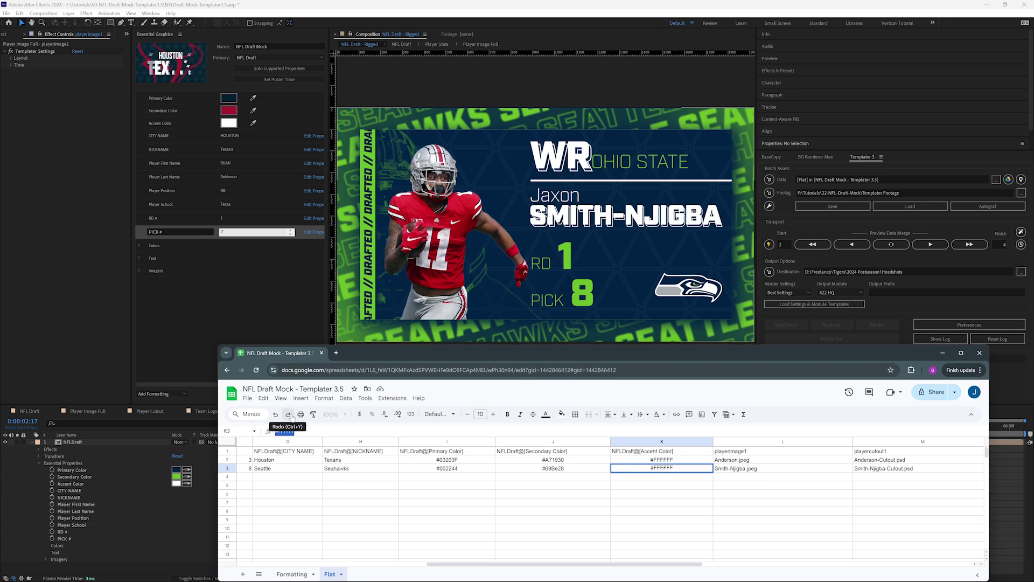
pyautogui.press('BackSpace')
pyautogui.write('[255,25,25]')
pyautogui.press('Return')
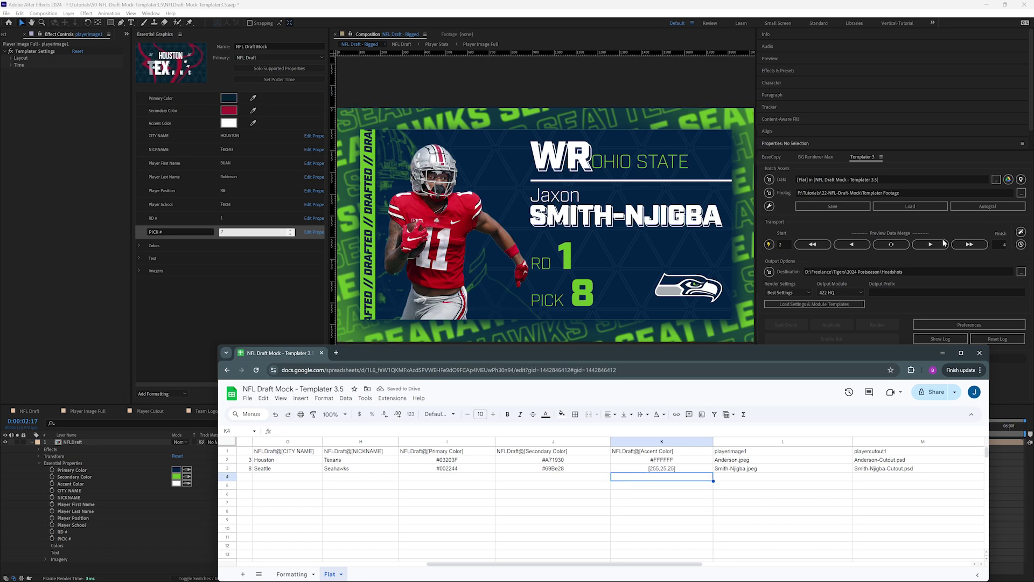
pyautogui.click(892, 245)
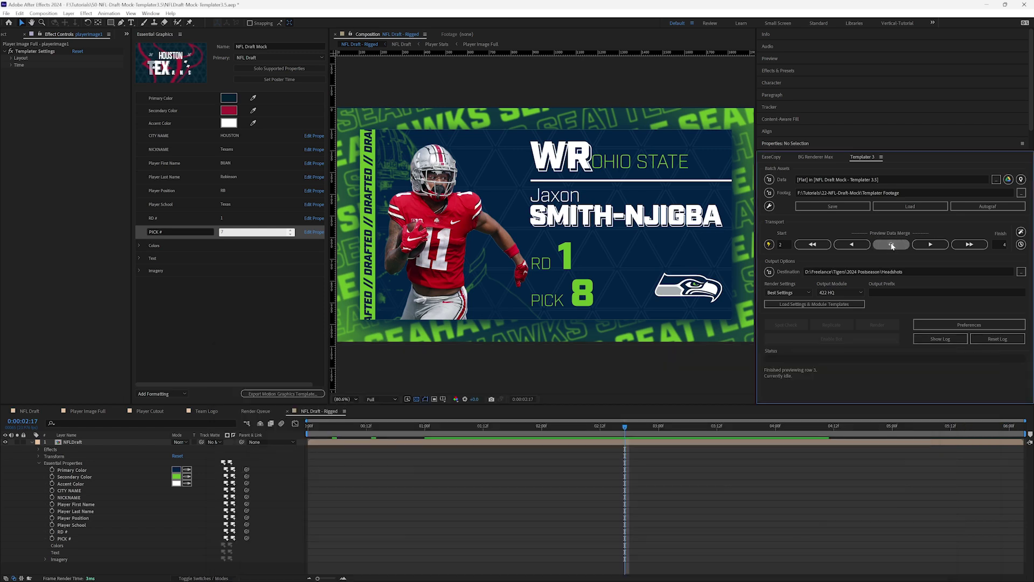
pyautogui.click(892, 245)
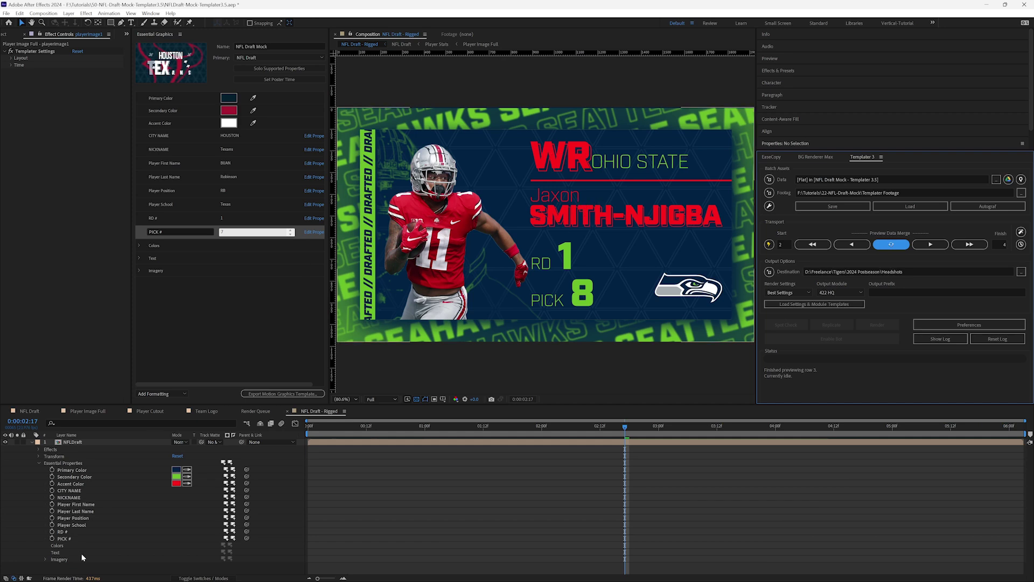
# - Restore K3 to #FFFFFF and re-preview row 3 with white card text
pyautogui.hotkey('alt', 'Tab')
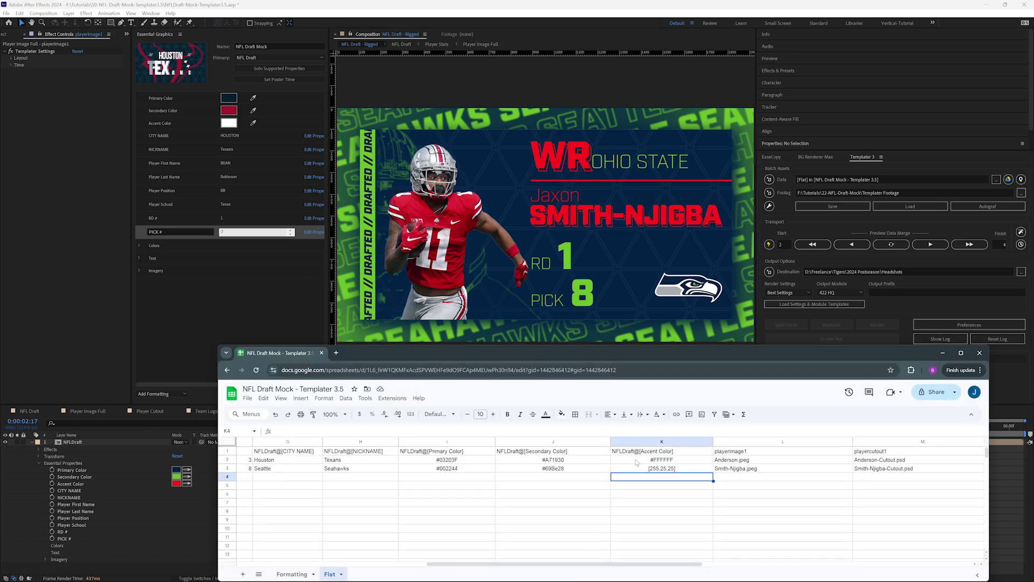
pyautogui.click(660, 469)
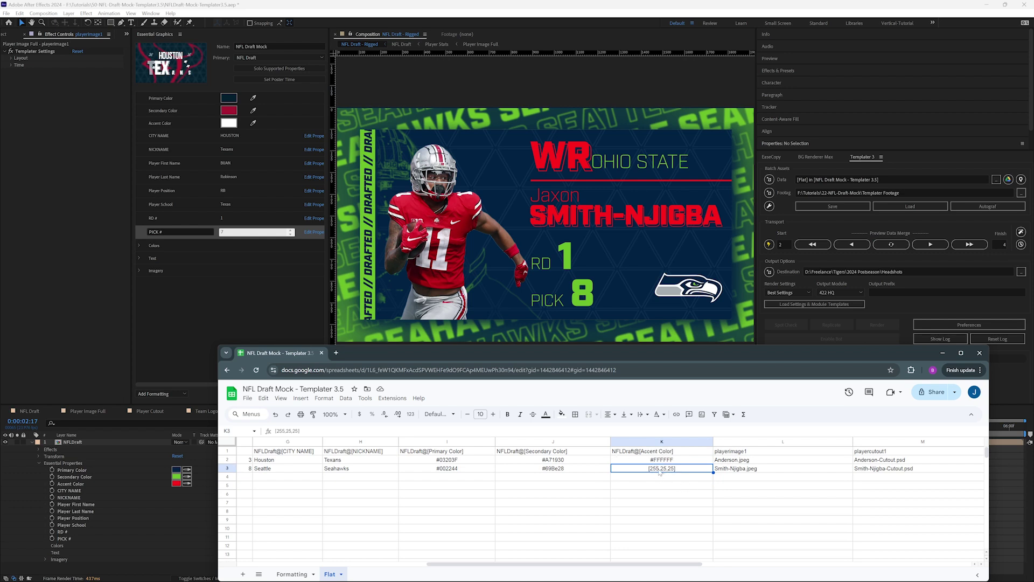
pyautogui.write('#')
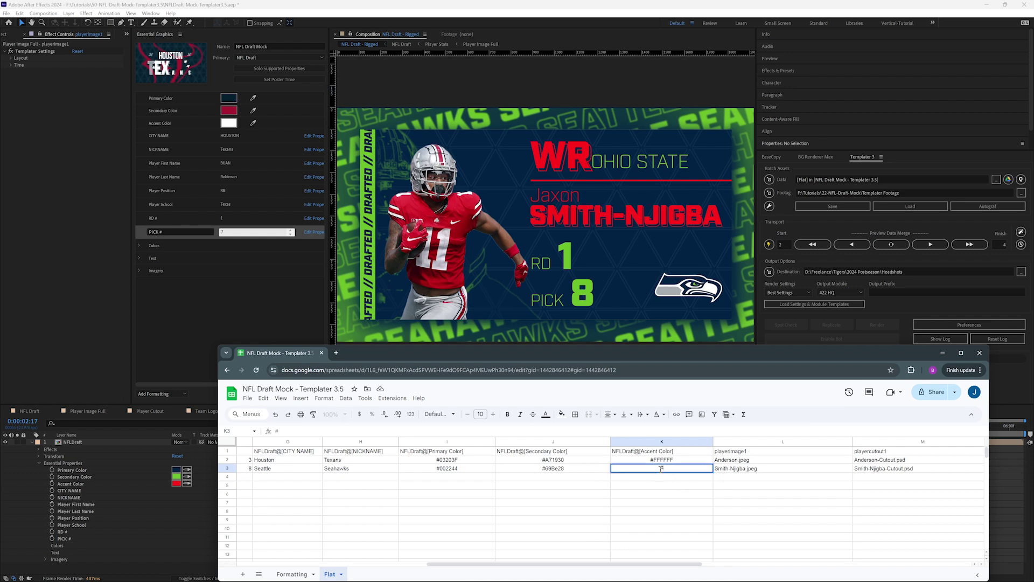
pyautogui.write('FFFFFF')
pyautogui.press('Return')
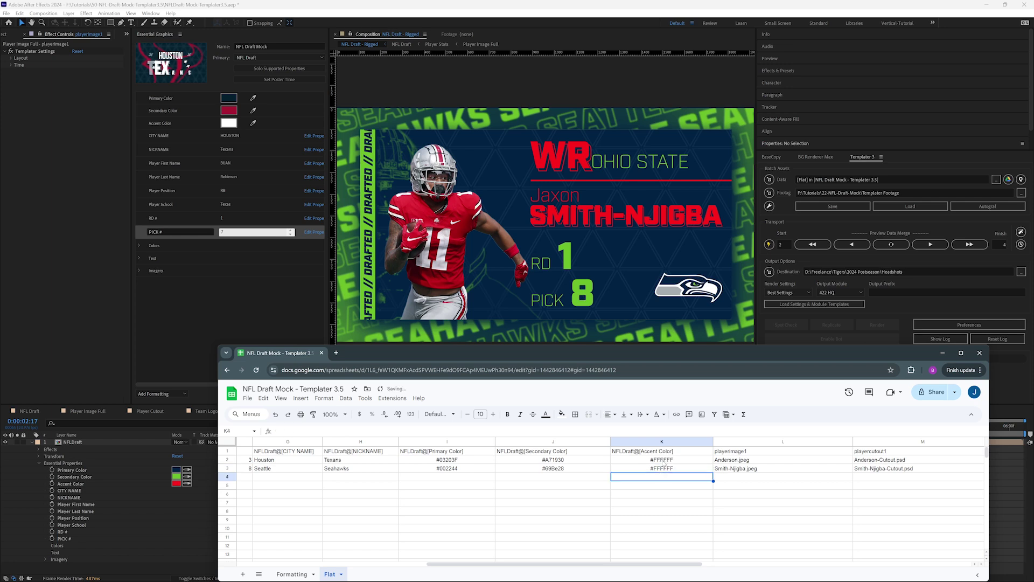
pyautogui.click(892, 244)
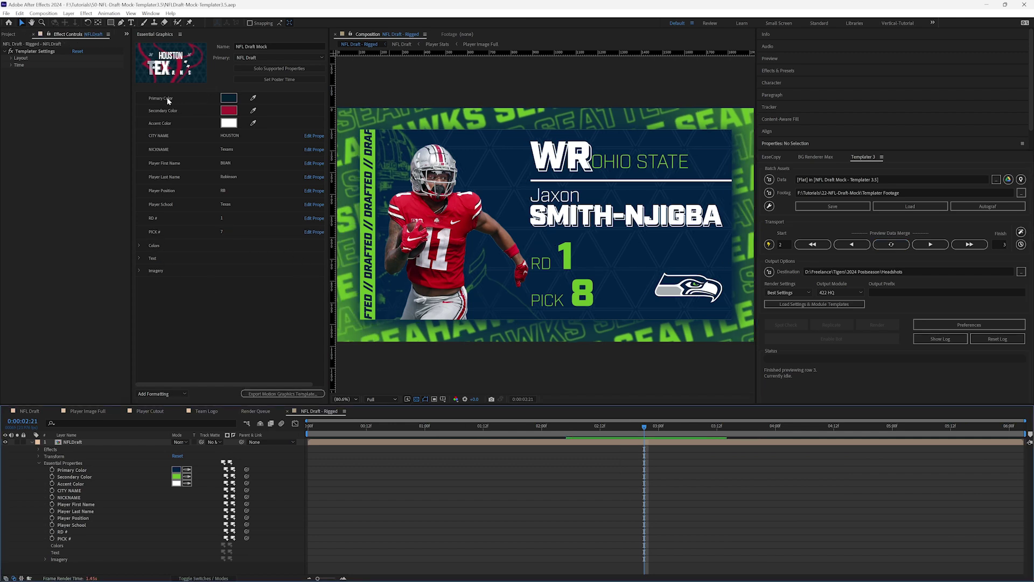
# - Move Primary, Secondary and Accent Color into the Colors group and collapse it
pyautogui.moveTo(143, 99); pyautogui.dragTo(159, 248)
pyautogui.moveTo(160, 98); pyautogui.dragTo(157, 234)
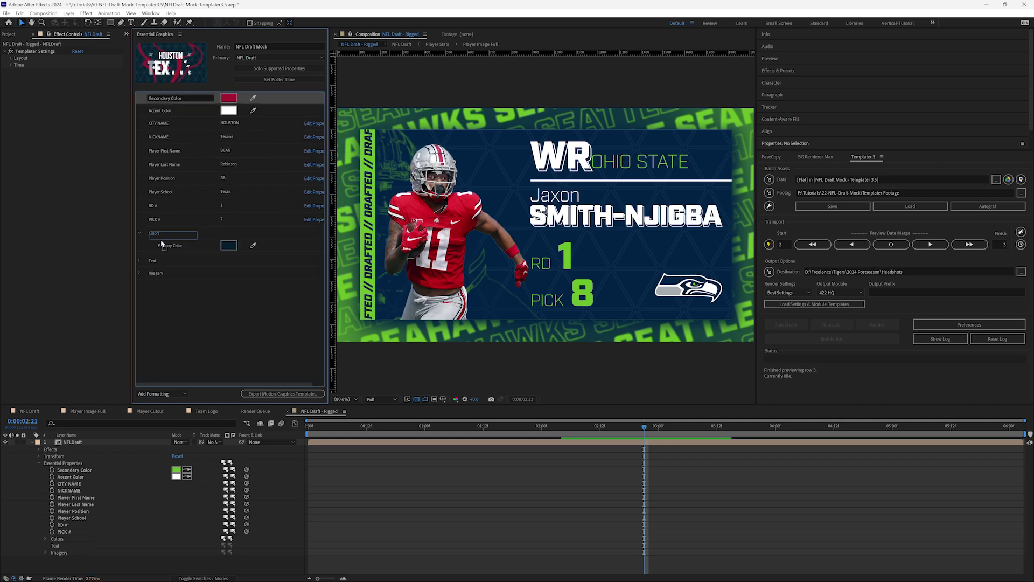
pyautogui.moveTo(156, 99); pyautogui.dragTo(175, 256)
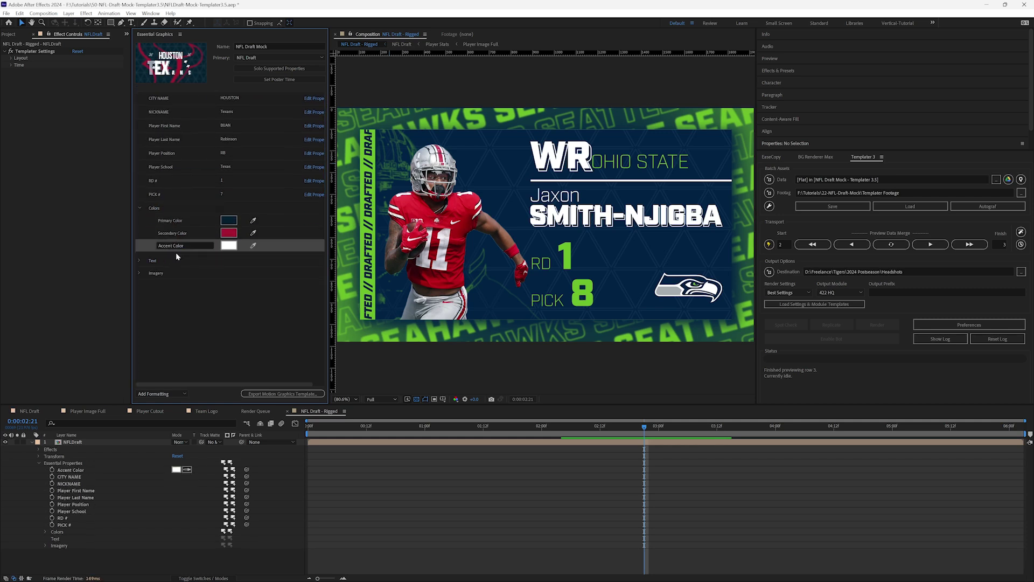
pyautogui.click(140, 209)
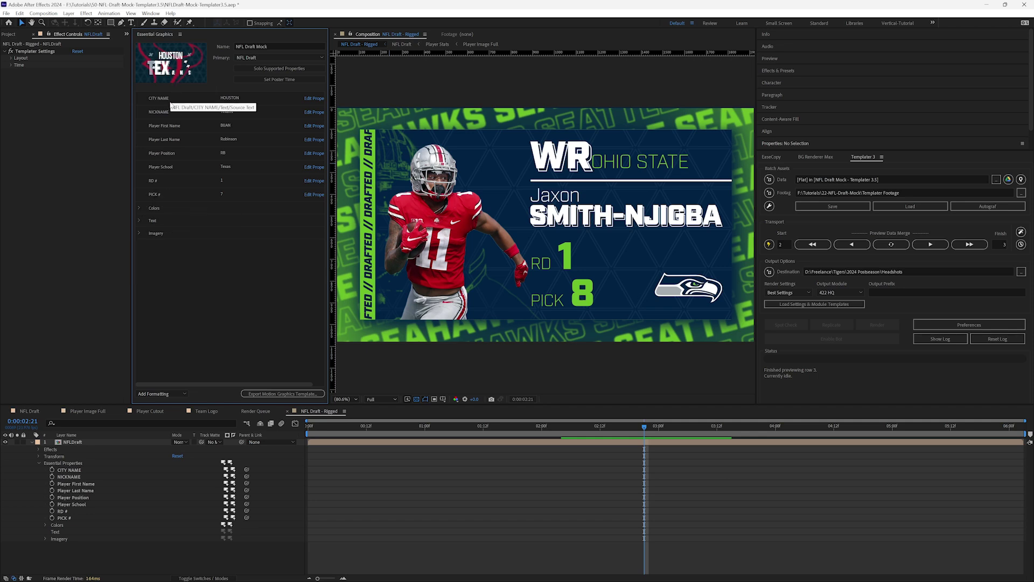
# - Move PICK #, RD #, player school, position, name fields, NICKNAME and CITY NAME into the Text group
pyautogui.moveTo(162, 195); pyautogui.dragTo(152, 221)
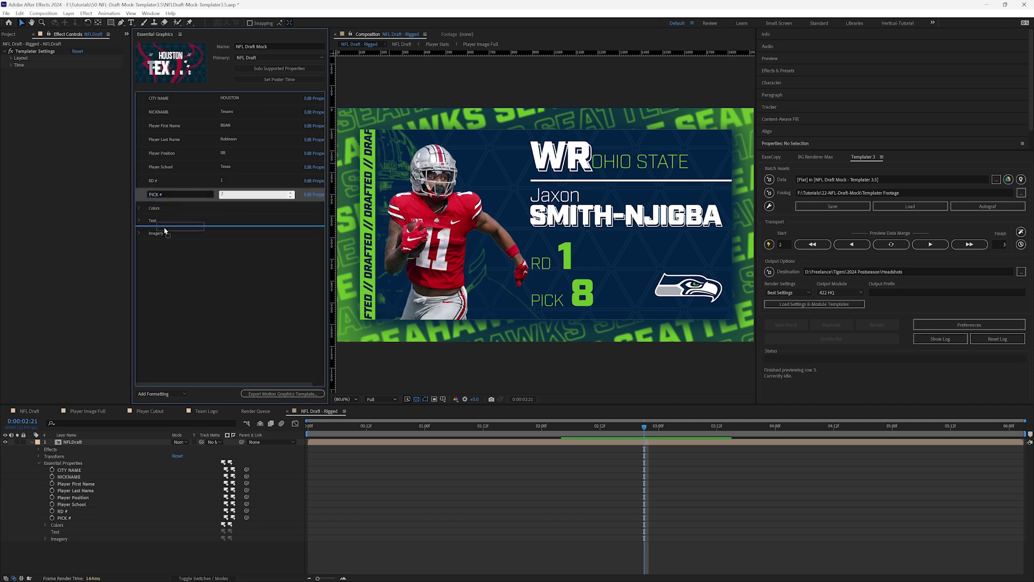
pyautogui.moveTo(155, 184)
pyautogui.mouseDown()
pyautogui.moveTo(163, 220)
pyautogui.moveTo(163, 183)
pyautogui.moveTo(164, 195)
pyautogui.mouseUp()
pyautogui.click(163, 153)
pyautogui.moveTo(165, 154); pyautogui.dragTo(163, 186)
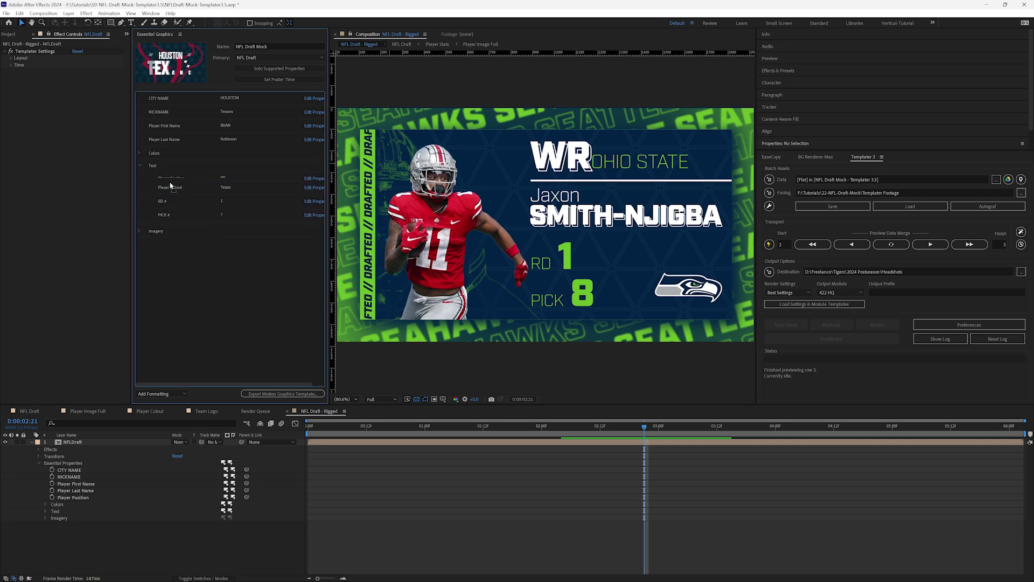
pyautogui.moveTo(164, 139); pyautogui.dragTo(173, 160)
pyautogui.moveTo(160, 111); pyautogui.dragTo(163, 141)
pyautogui.moveTo(163, 99); pyautogui.dragTo(174, 136)
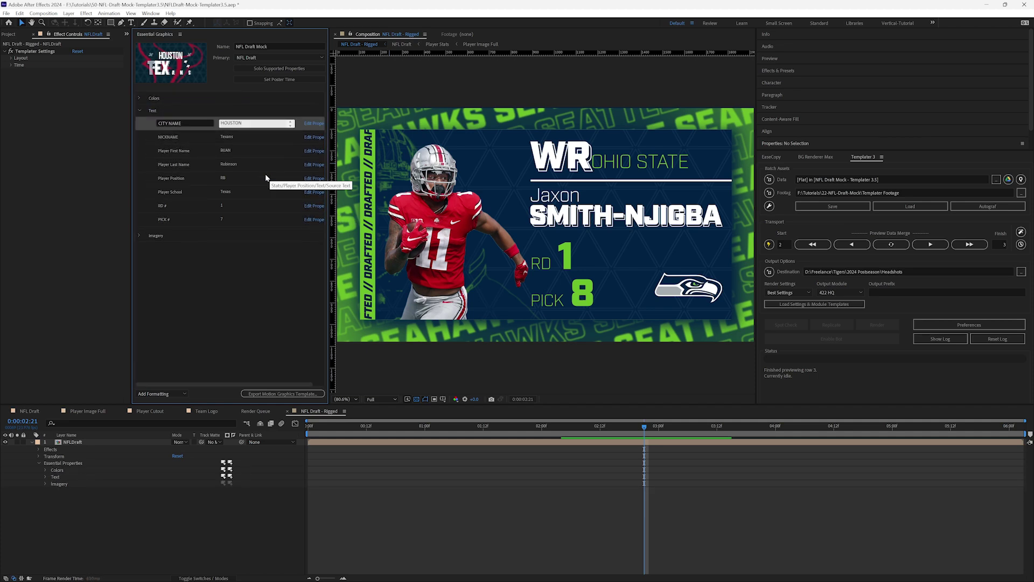
pyautogui.click(182, 110)
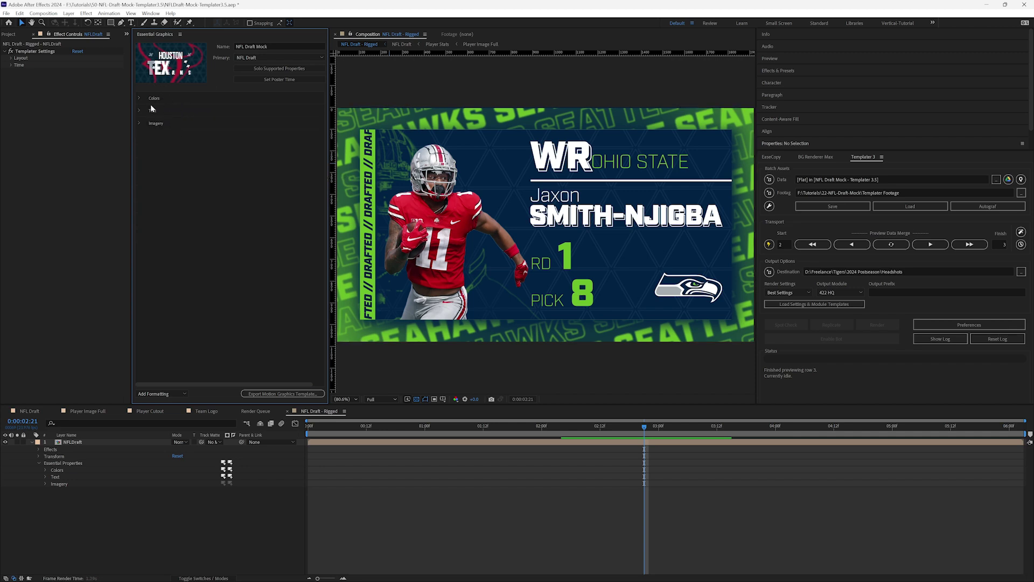
# - Expand and collapse the Imagery, Text and Colors groups to check their contents
pyautogui.click(139, 124)
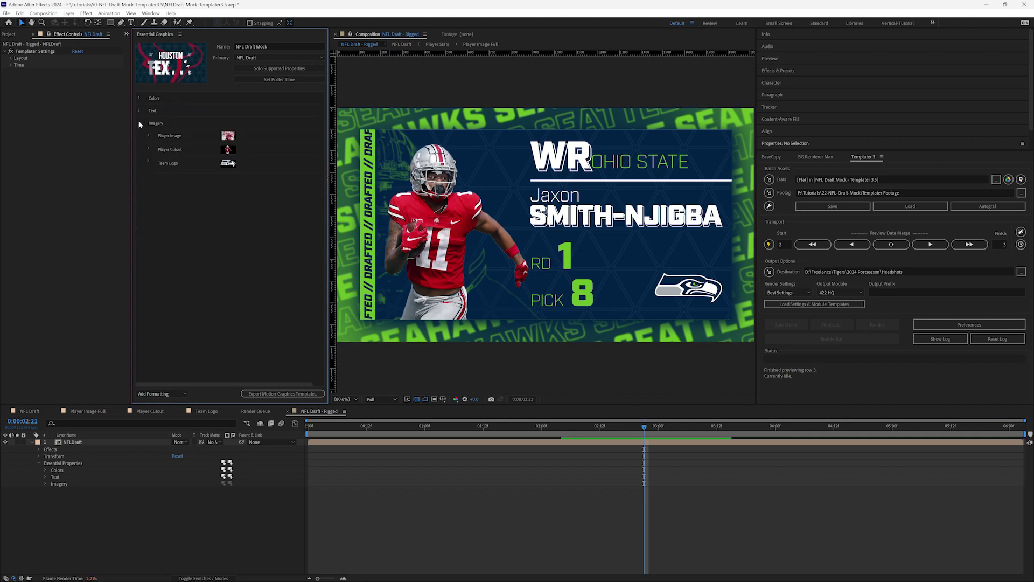
pyautogui.click(139, 123)
pyautogui.click(139, 111)
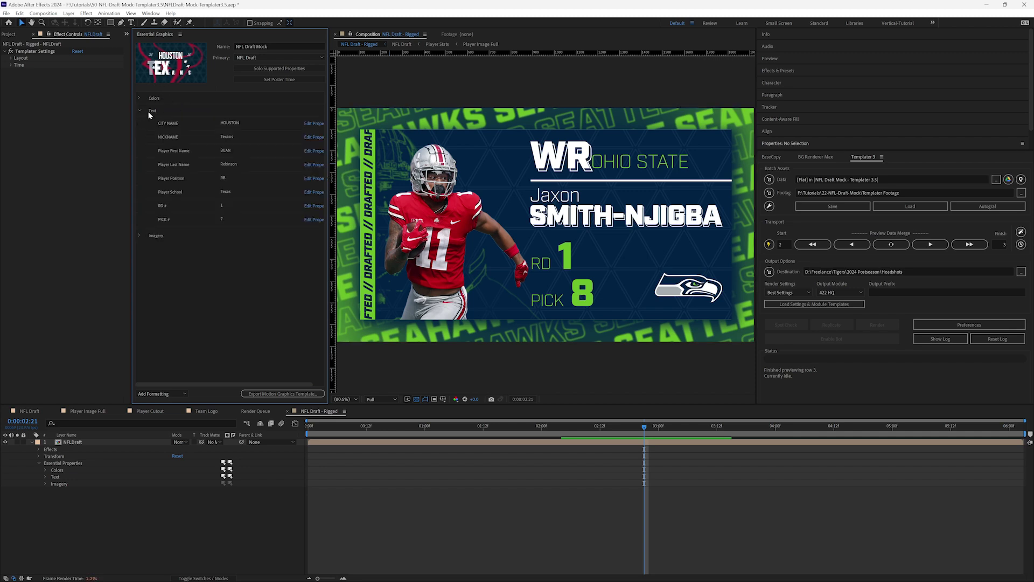
pyautogui.click(140, 110)
pyautogui.click(139, 96)
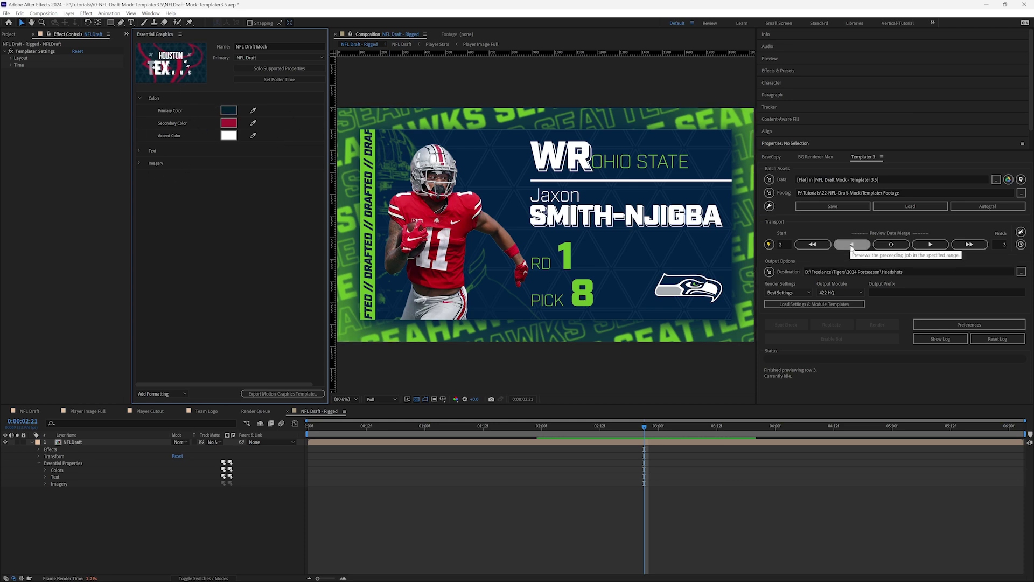
# - Preview the previous data row, showing the Houston Texans RB card, round 1, pick 7
pyautogui.click(851, 245)
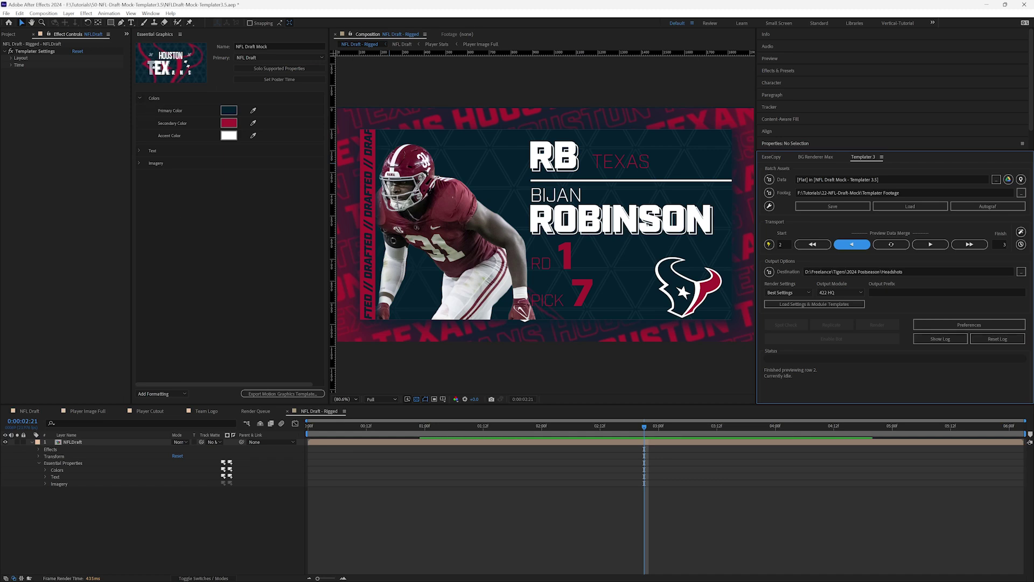
# - Resize the spreadsheet window and switch to the Formatting sheet to review its Text and Colors headers
pyautogui.hotkey('alt', 'Tab')
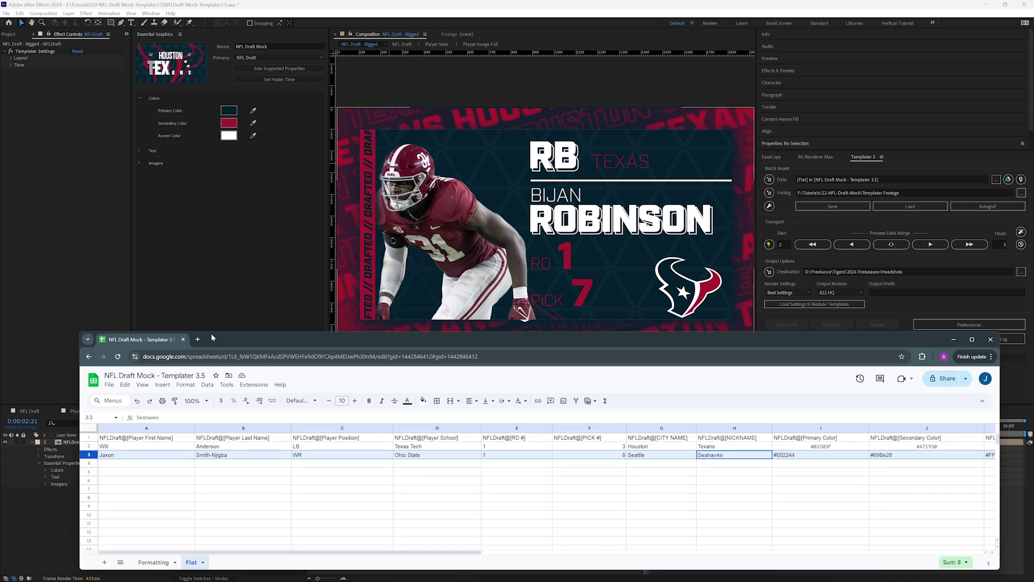
pyautogui.moveTo(212, 333); pyautogui.dragTo(229, 269)
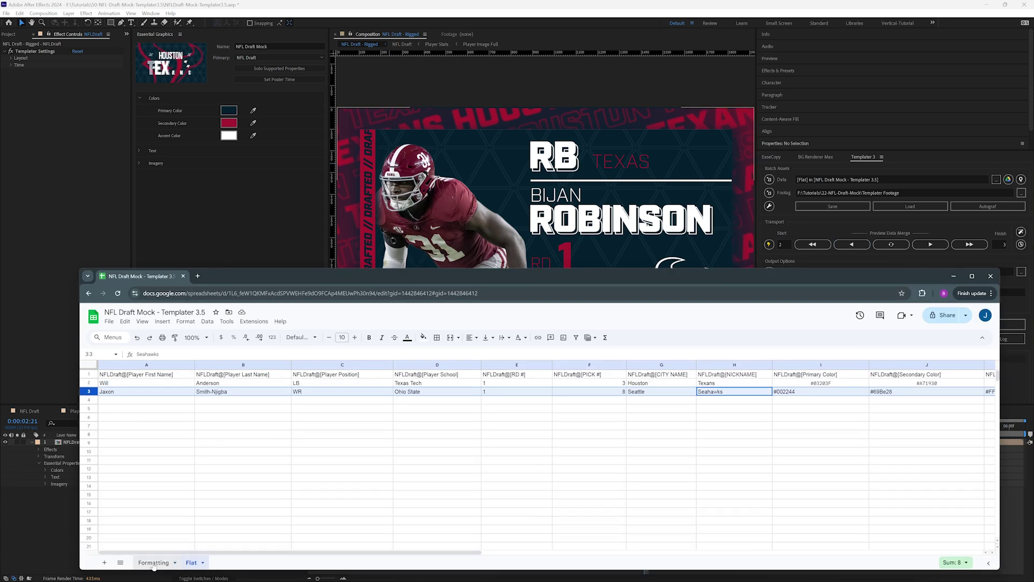
pyautogui.moveTo(340, 269); pyautogui.dragTo(339, 327)
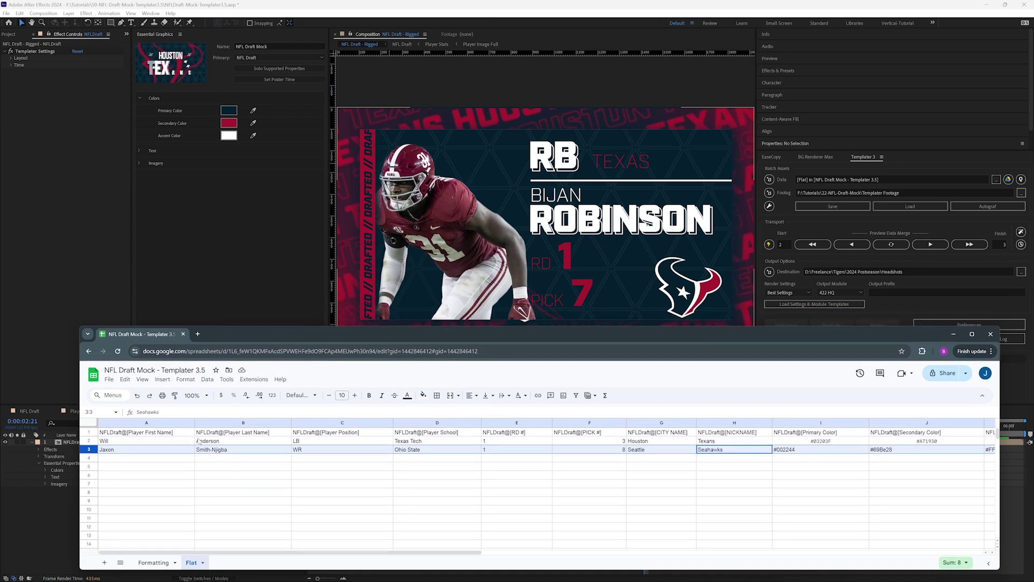
pyautogui.click(117, 433)
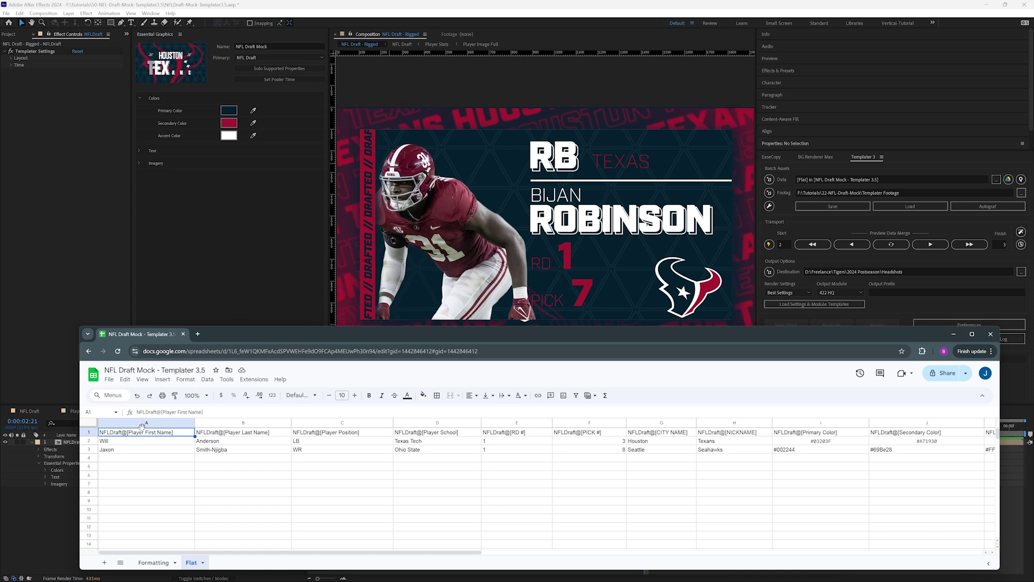
pyautogui.click(153, 562)
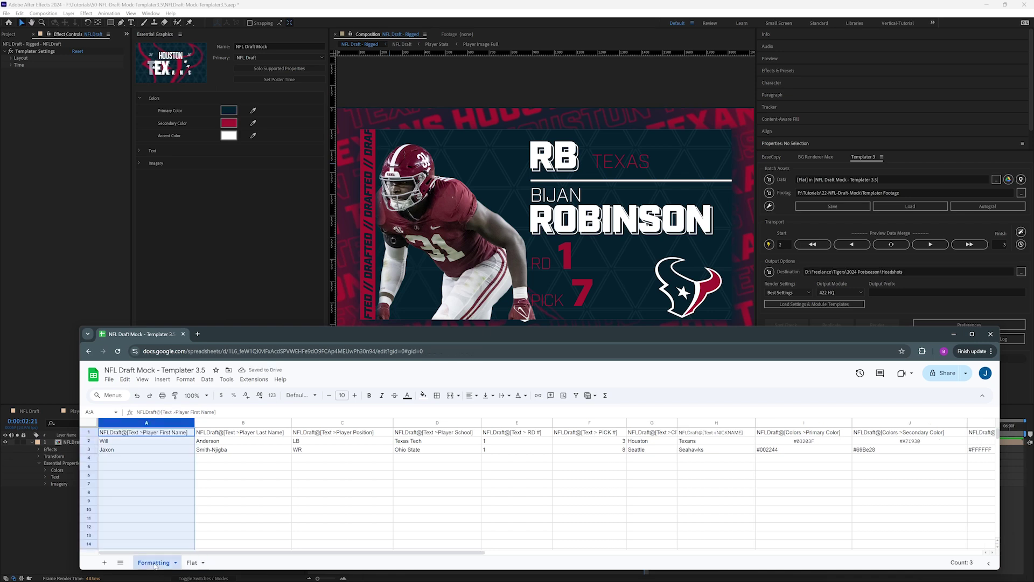
pyautogui.click(148, 442)
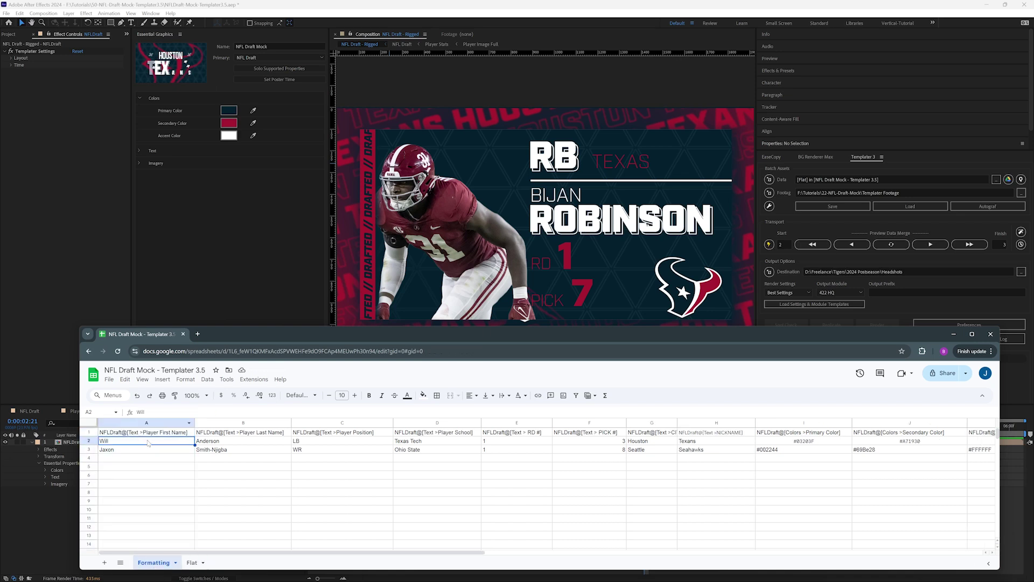
pyautogui.click(135, 434)
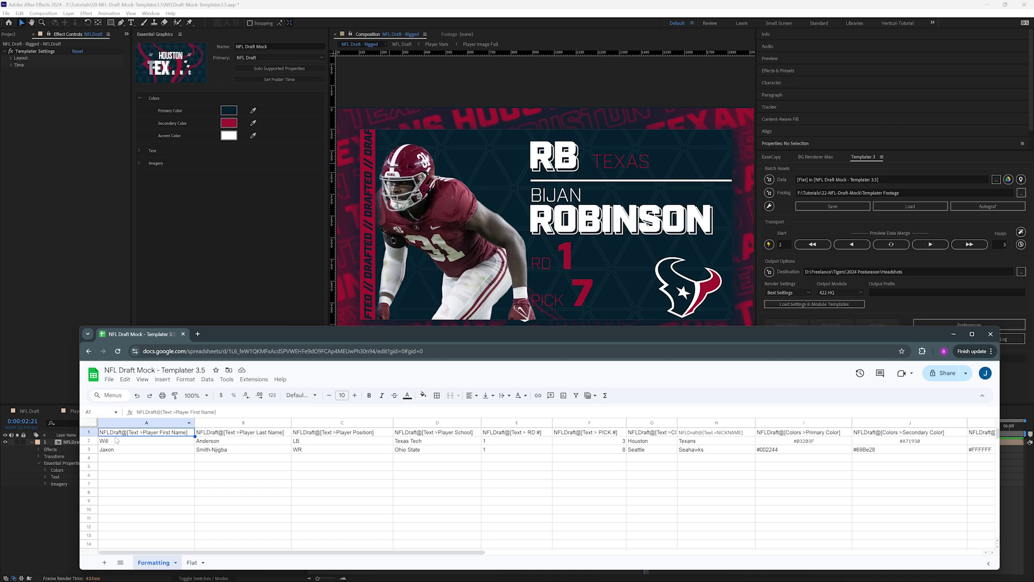
# - Back in After Effects, select the NFLDraft layer to show its grouped Text properties
pyautogui.click(62, 443)
pyautogui.click(54, 443)
pyautogui.click(139, 152)
# - Expand the Text group of the NFLDraft layer's template properties on the timeline
pyautogui.click(139, 151)
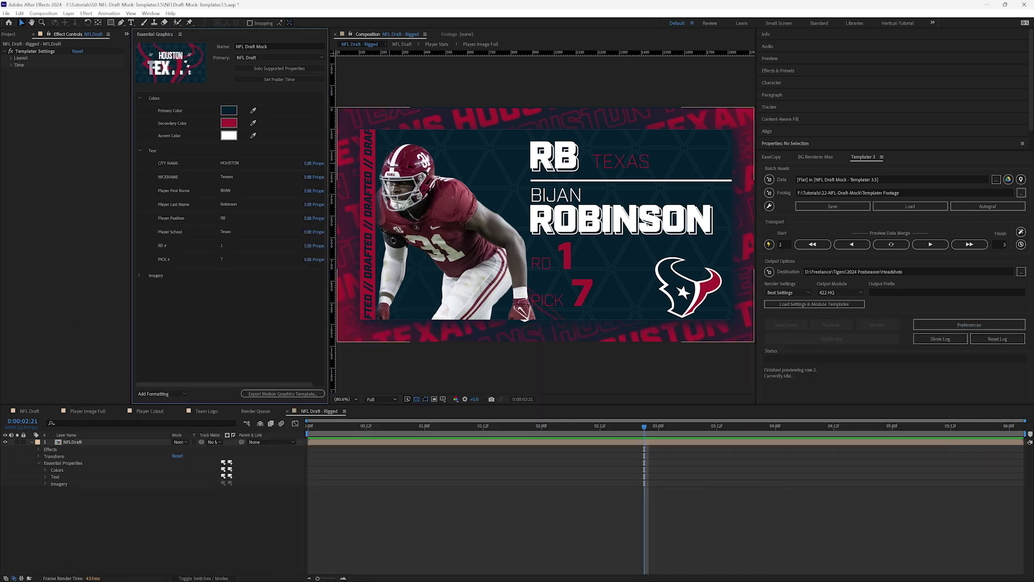
pyautogui.hotkey('alt', 'Tab')
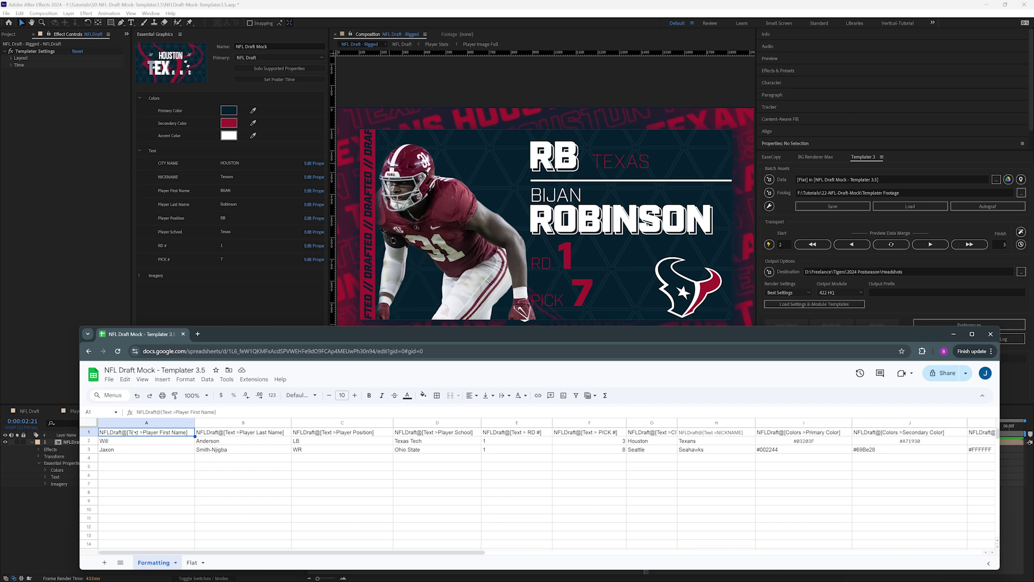
pyautogui.click(44, 476)
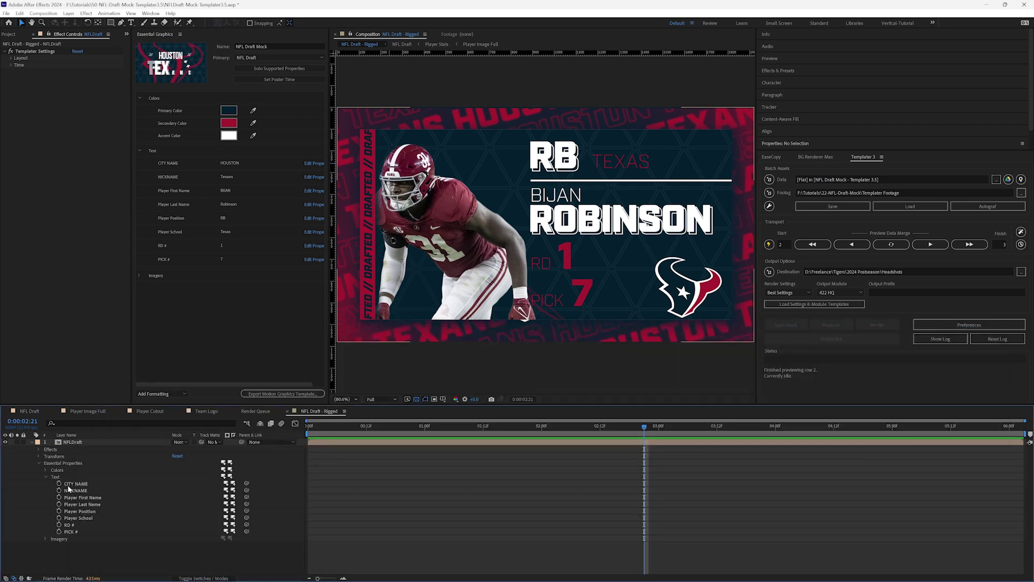
# - Scroll the Formatting sheet across all columns through teamlogo, then return to After Effects
pyautogui.hotkey('alt', 'Tab')
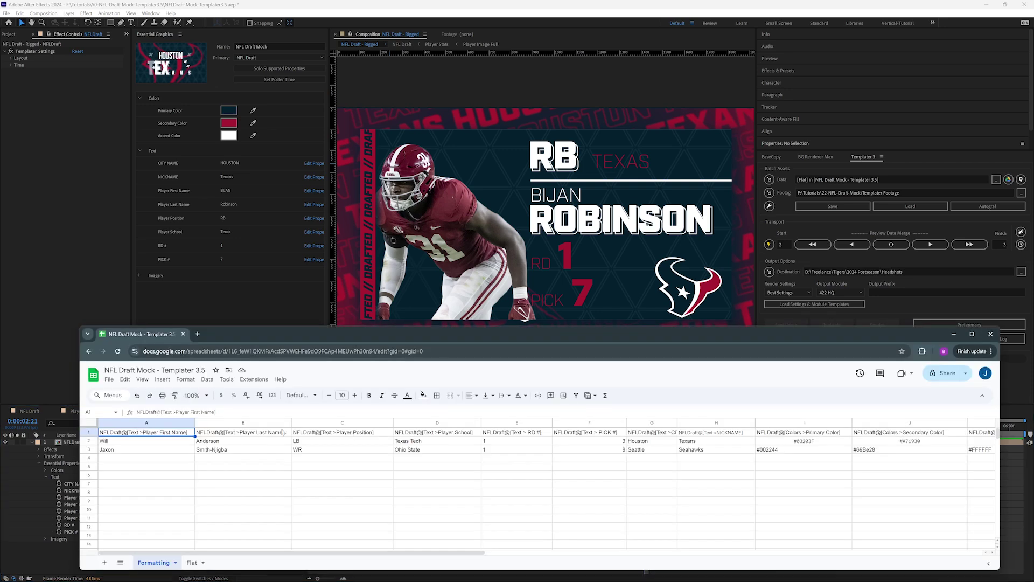
pyautogui.moveTo(236, 553); pyautogui.dragTo(338, 558)
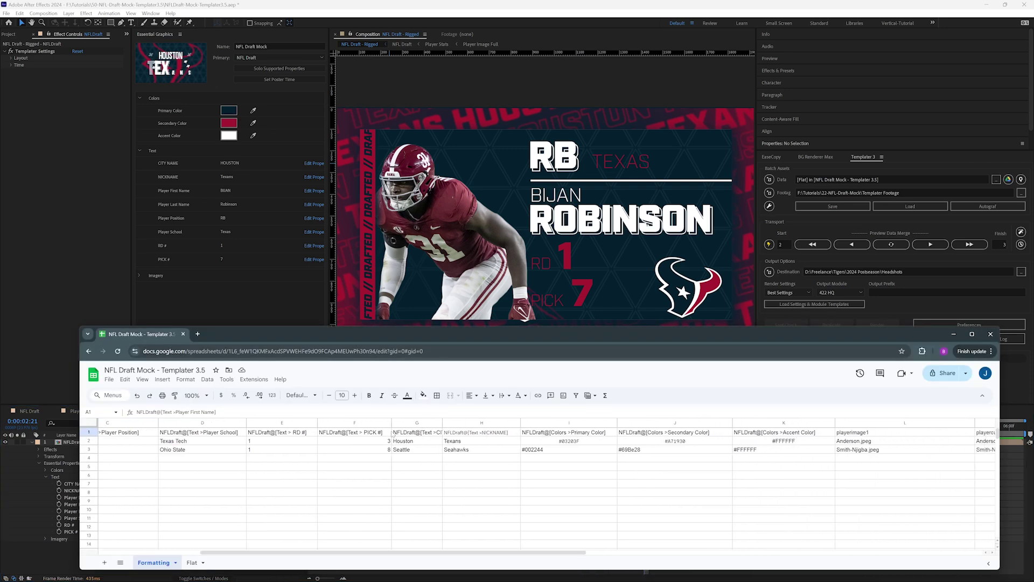
pyautogui.moveTo(421, 556); pyautogui.dragTo(520, 558)
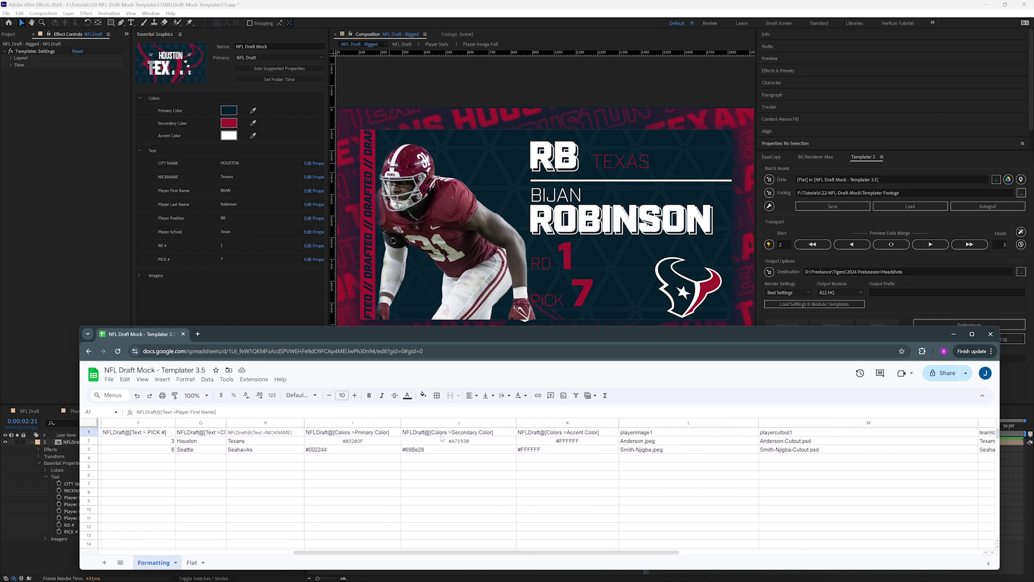
pyautogui.moveTo(464, 560); pyautogui.dragTo(555, 560)
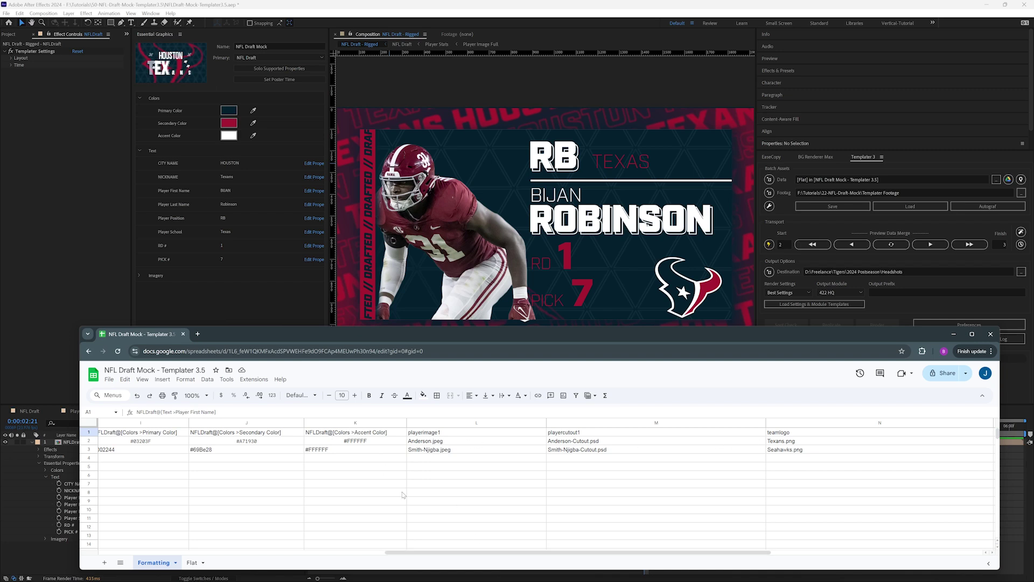
pyautogui.moveTo(452, 552); pyautogui.dragTo(146, 551)
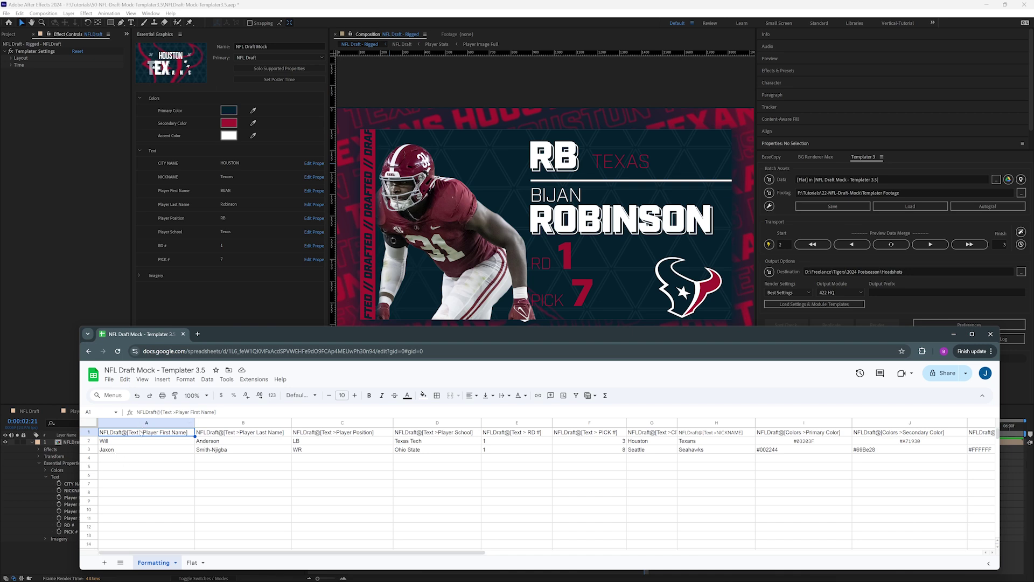
pyautogui.click(55, 357)
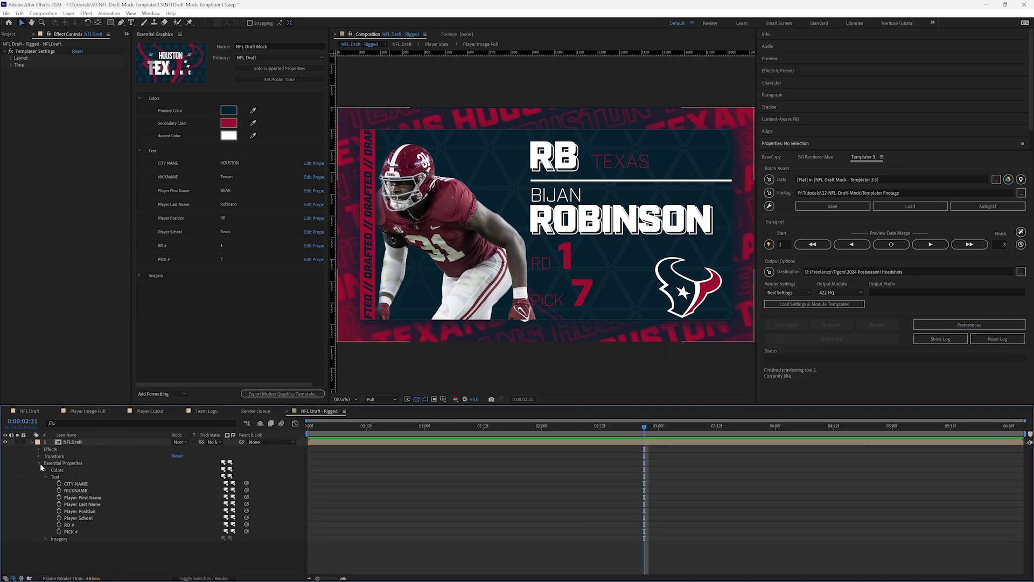
# - Link the Formatting worksheet as Templater's data source and check data rows 2 and 3
pyautogui.click(45, 465)
pyautogui.click(1008, 179)
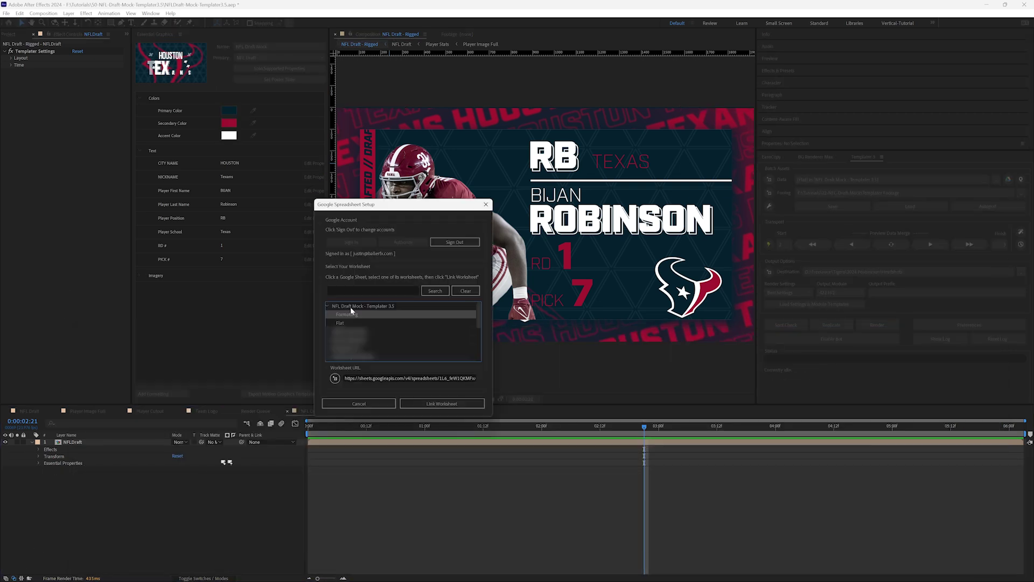
pyautogui.click(443, 404)
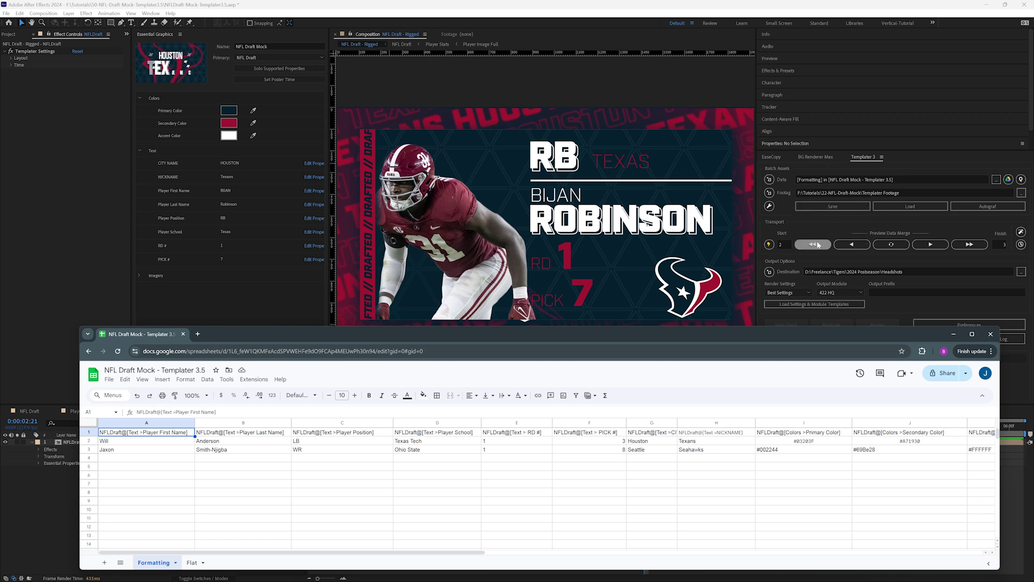
pyautogui.click(88, 440)
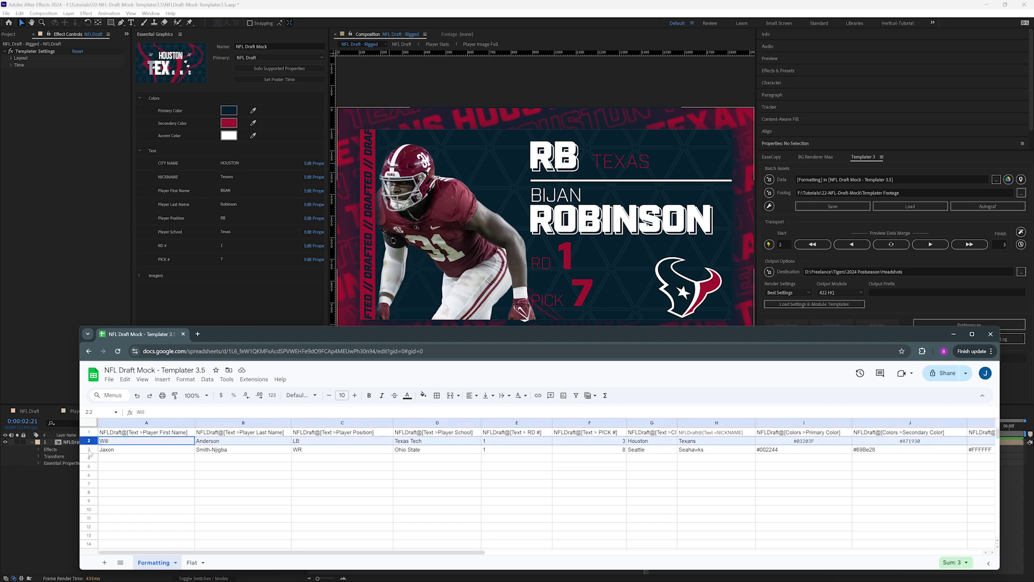
pyautogui.click(89, 450)
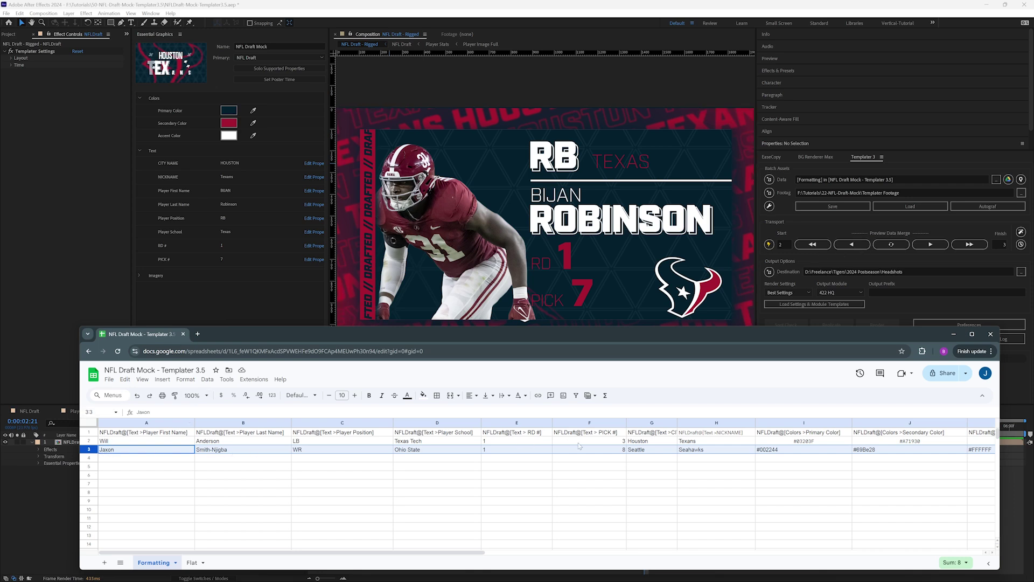
# - Set Templater Start to 3 and Finish to 4, then preview row 3's Seahawks card
pyautogui.click(816, 258)
pyautogui.click(784, 244)
pyautogui.write('3')
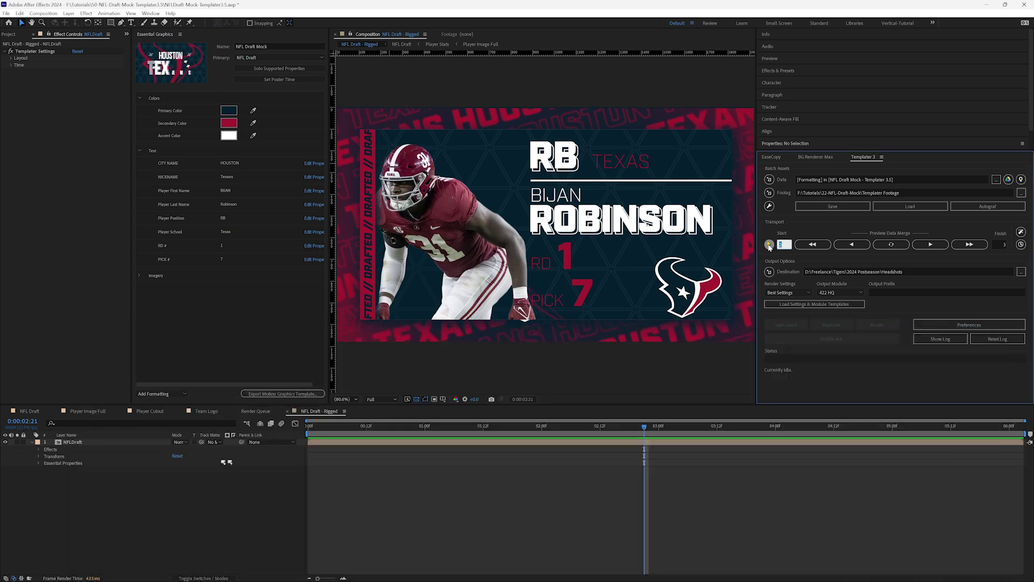
pyautogui.click(1004, 245)
pyautogui.write('4')
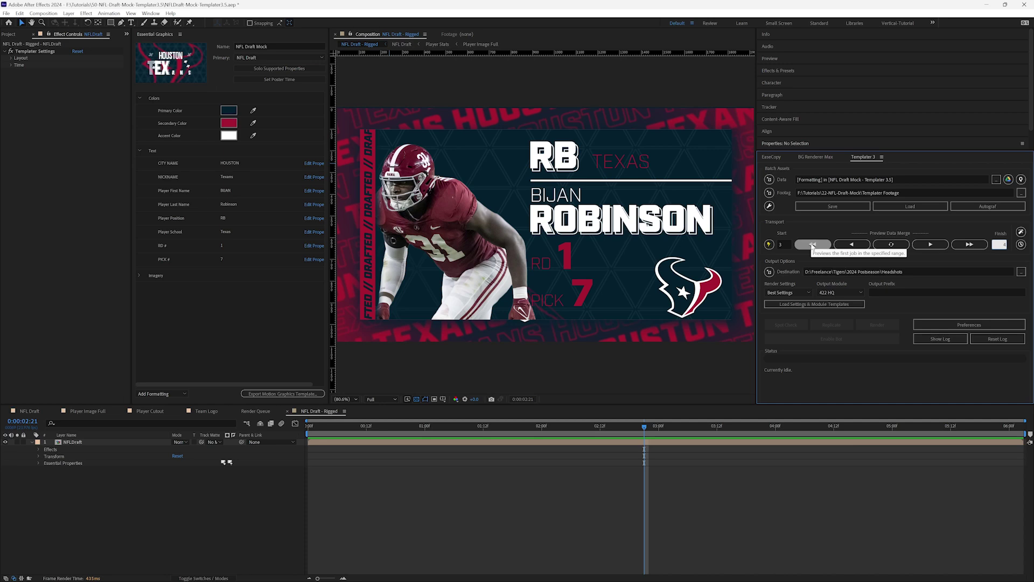
pyautogui.click(813, 245)
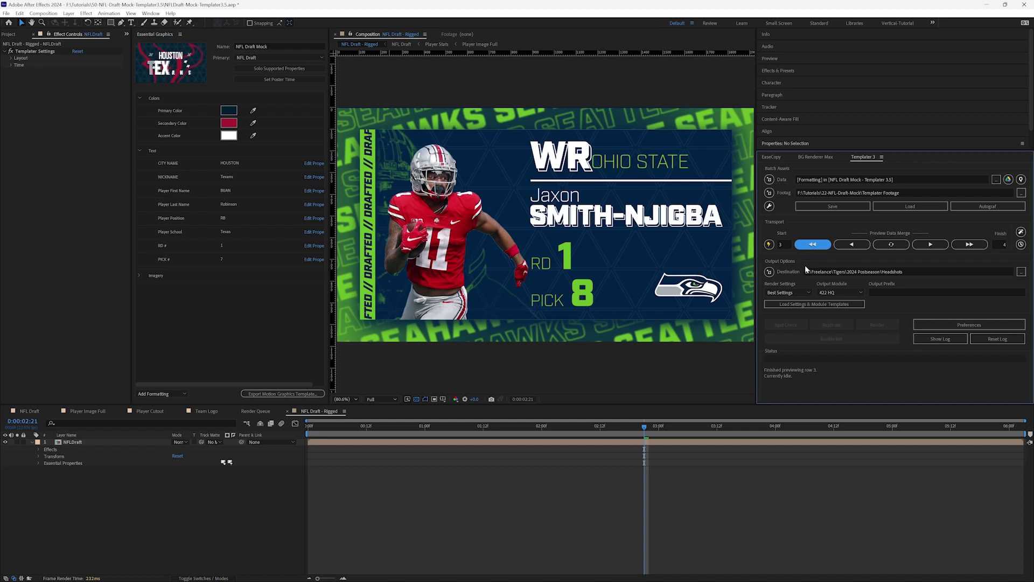
# - Set Start to 2, preview the Texas Tech LB Texans card at pick 3, and resize the sheet window
pyautogui.click(784, 244)
pyautogui.write('2')
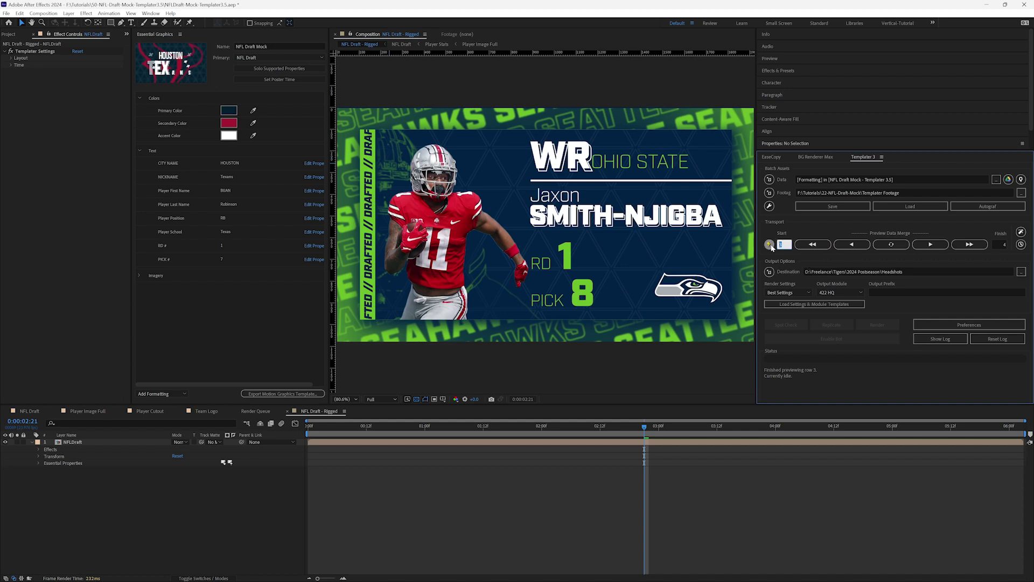
pyautogui.click(844, 259)
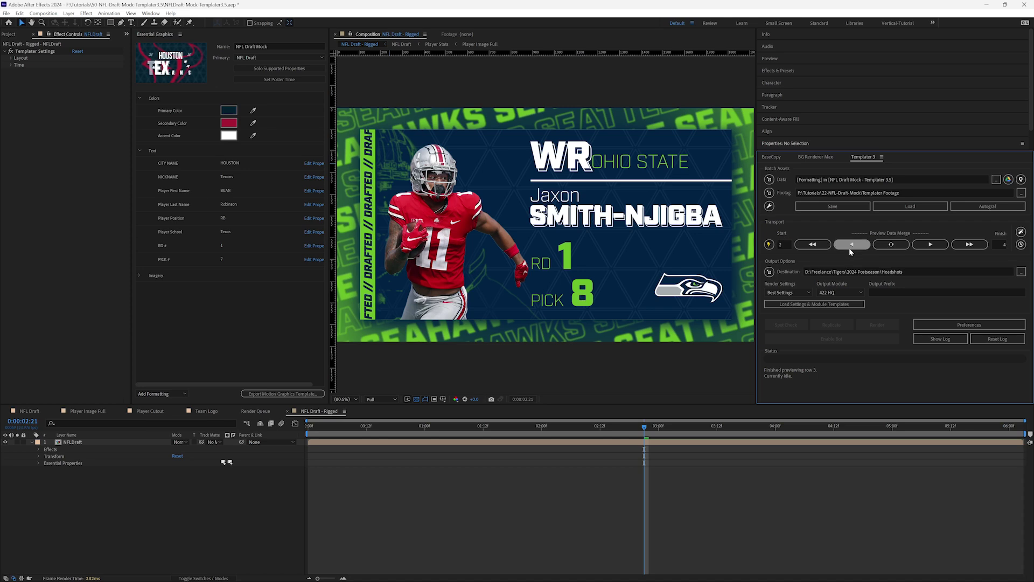
pyautogui.click(819, 244)
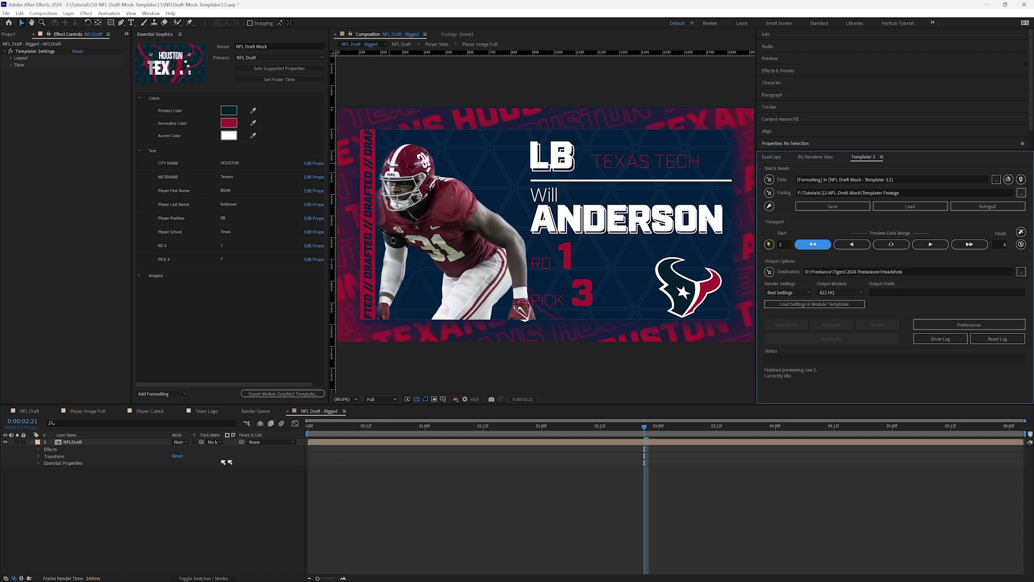
pyautogui.hotkey('alt', 'Tab')
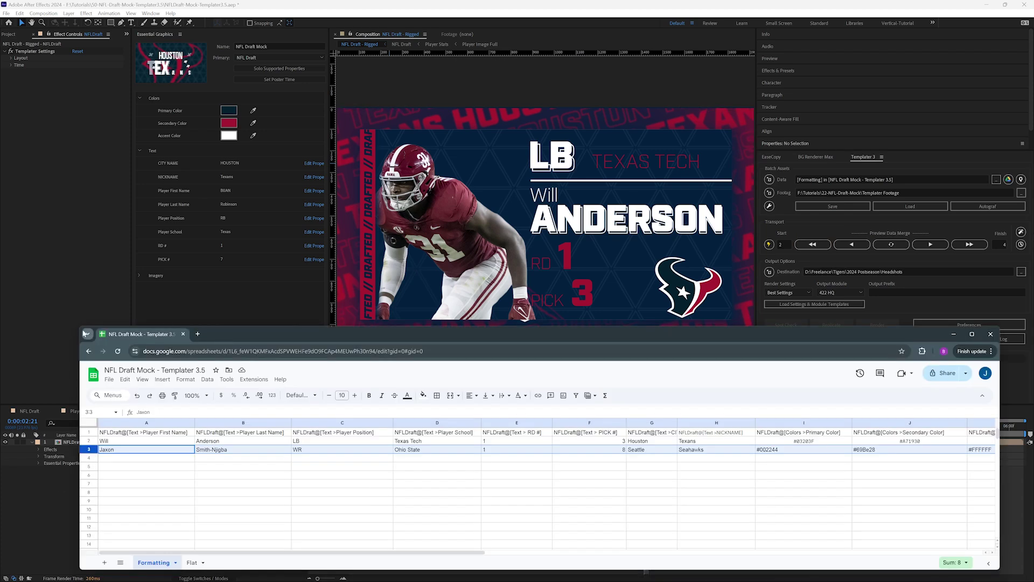
pyautogui.moveTo(77, 327); pyautogui.dragTo(289, 340)
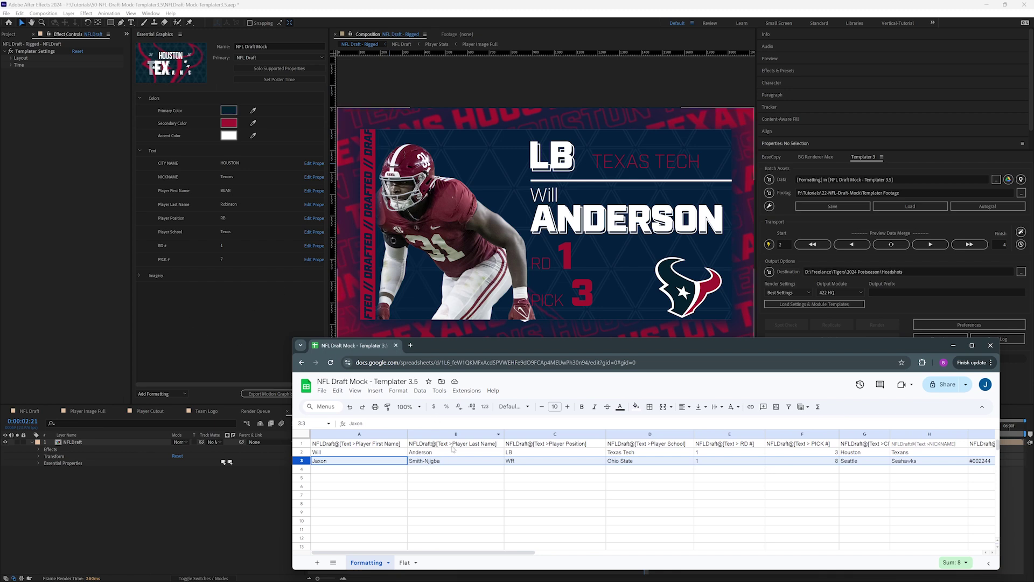